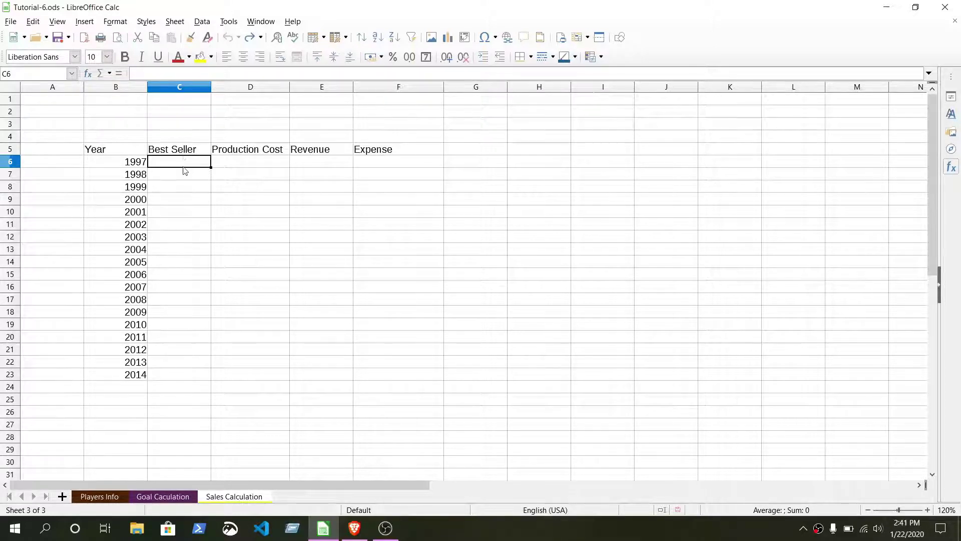
Select the empty Best Seller cells C6 through C23
{"action": "left_click_drag", "start_coordinate": [183, 168], "coordinate": [181, 374]}
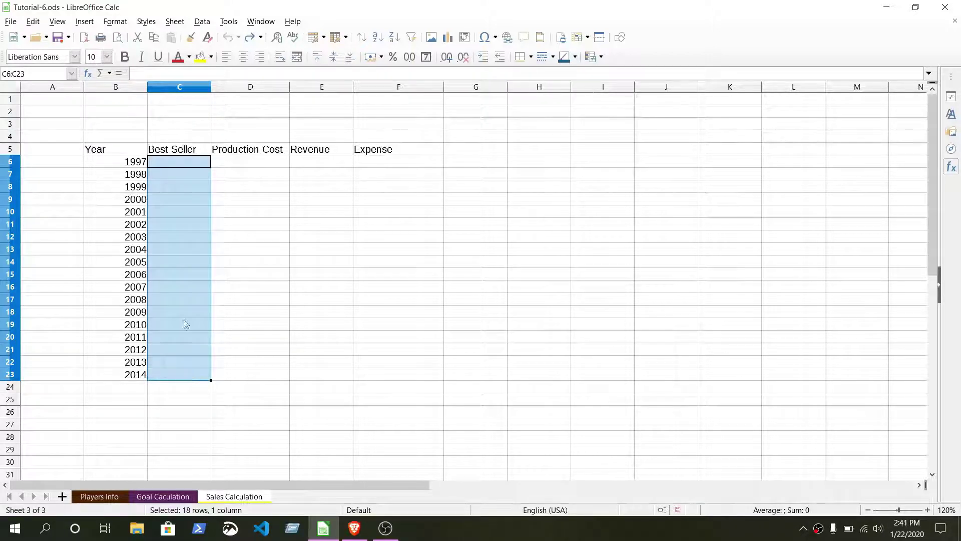
Add a validity rule whose source values are Nokia, Apple, BlackBurry, Samsung, Sony
{"action": "left_click", "coordinate": [201, 24]}
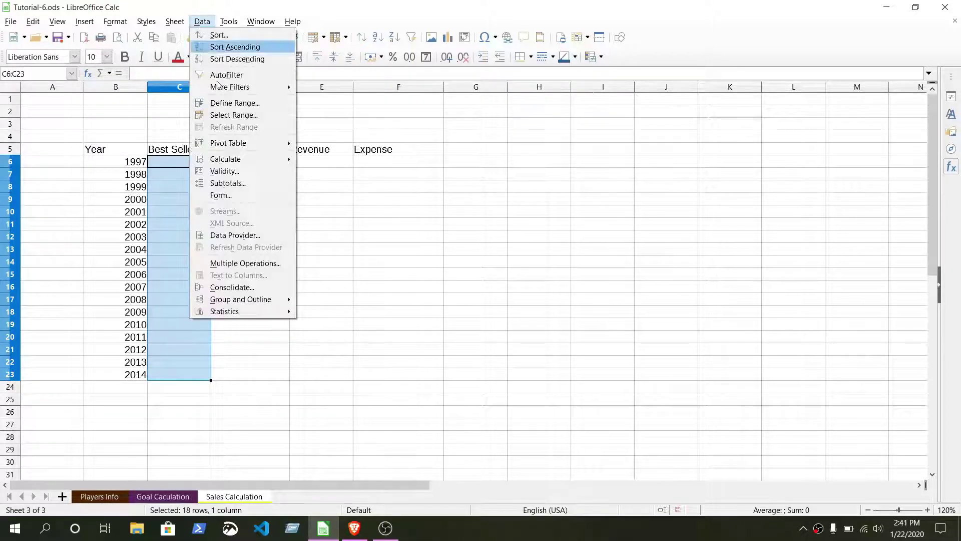
{"action": "left_click", "coordinate": [236, 172]}
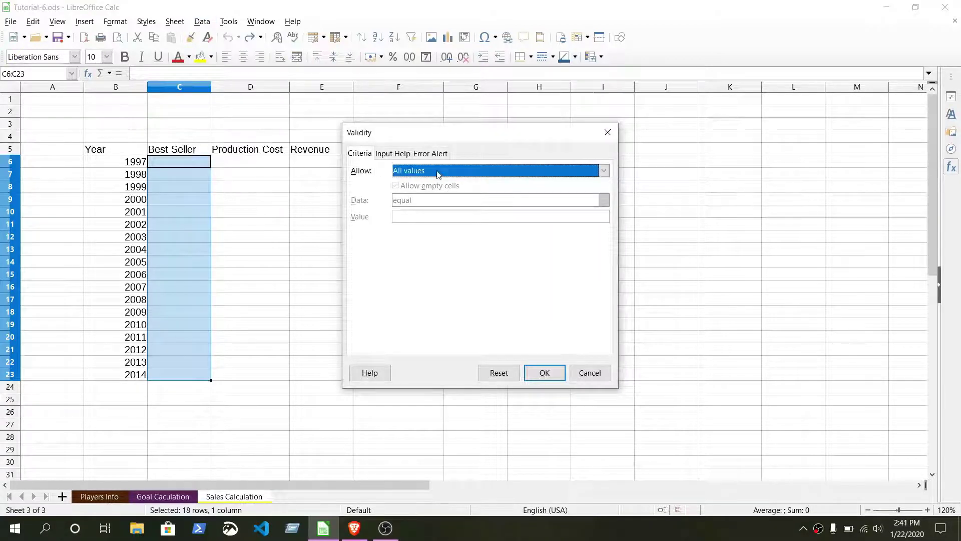
{"action": "left_click", "coordinate": [452, 173]}
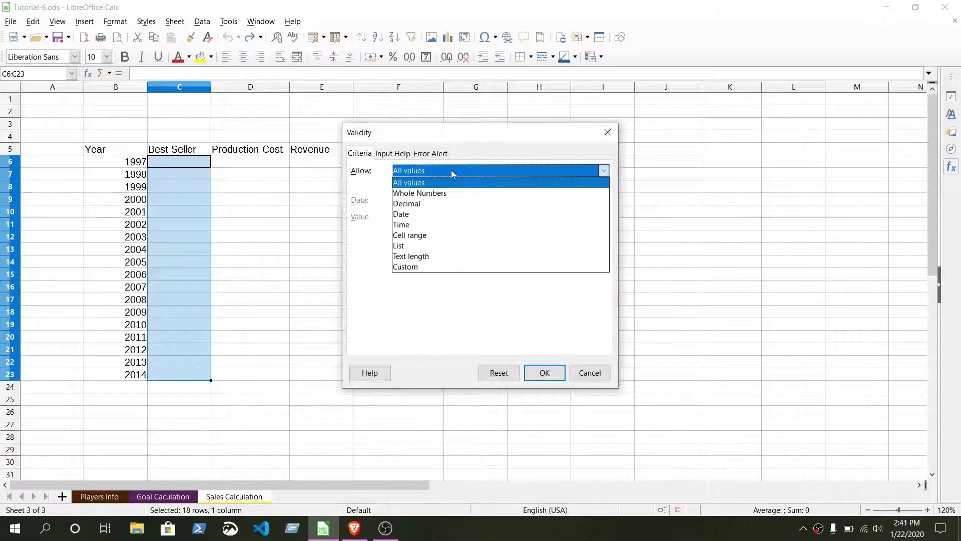
{"action": "left_click", "coordinate": [423, 237]}
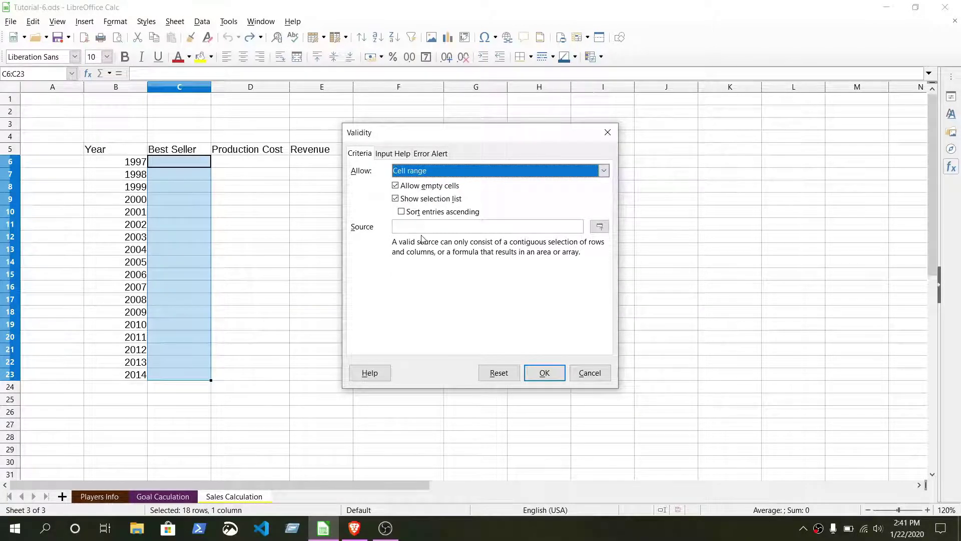
{"action": "left_click", "coordinate": [422, 225]}
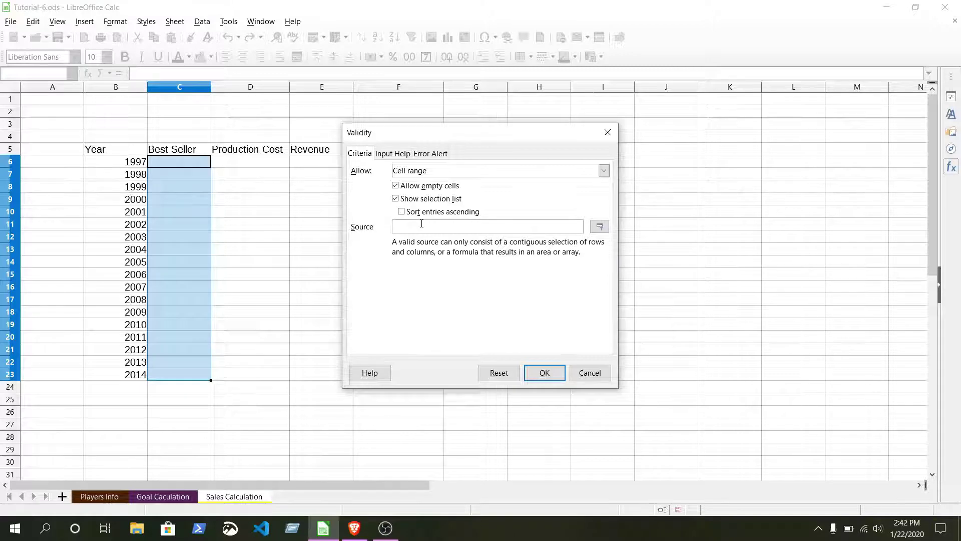
{"action": "type", "text": "Noka"}
{"action": "type", "text": "ia,"}
{"action": "type", "text": "Apple,"}
{"action": "type", "text": " BlackB"}
{"action": "type", "text": "urry"}
{"action": "type", "text": ", "}
{"action": "type", "text": "Samsu"}
{"action": "type", "text": "ng"}
{"action": "type", "text": ", SOny"}
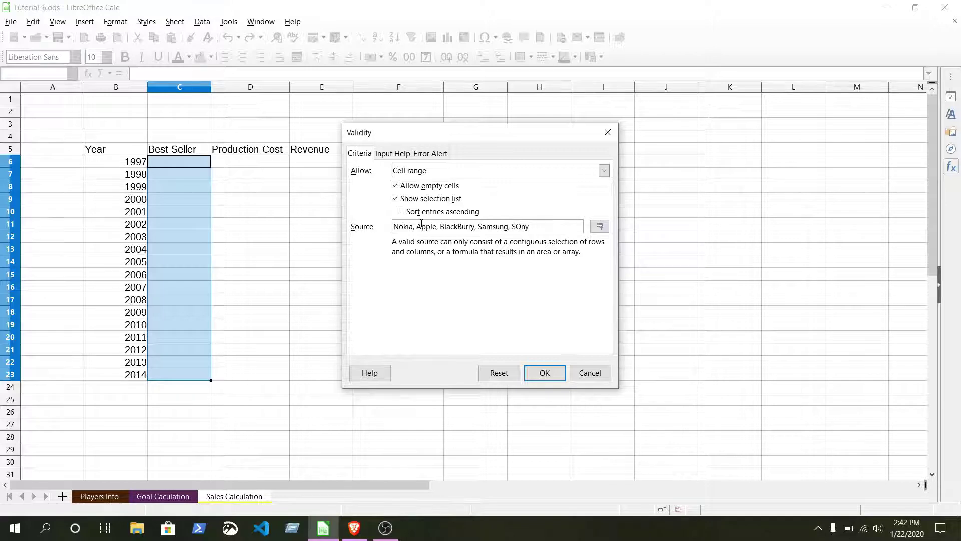
{"action": "key", "text": "BackSpace"}
{"action": "key", "text": "BackSpace"}
{"action": "key", "text": "BackSpace"}
{"action": "type", "text": "ony"}
{"action": "double_click", "coordinate": [414, 227]}
{"action": "left_click", "coordinate": [415, 226]}
{"action": "left_click_drag", "start_coordinate": [418, 226], "coordinate": [357, 234]}
{"action": "left_click", "coordinate": [417, 227]}
Apply the brand dropdown rule and set C6 to sony
{"action": "left_click", "coordinate": [545, 373]}
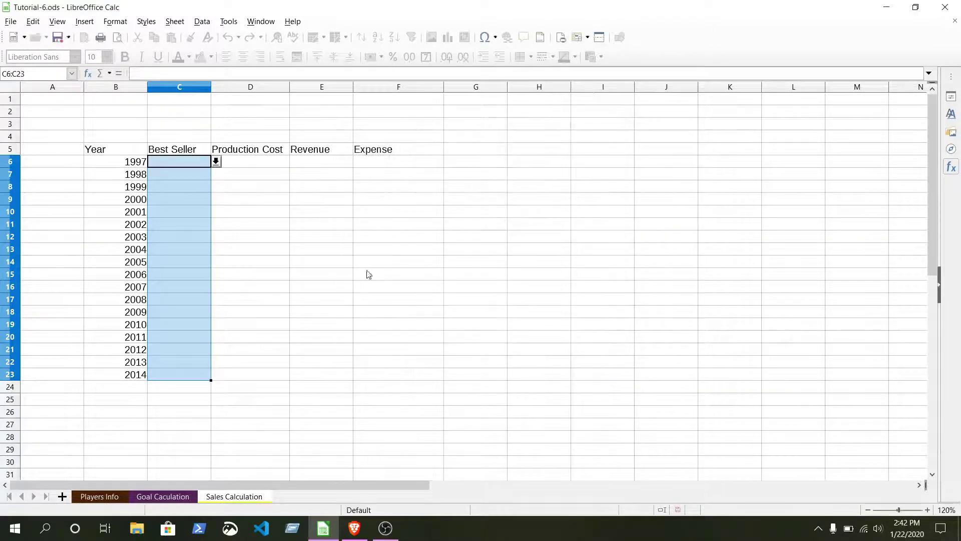
{"action": "left_click", "coordinate": [194, 251]}
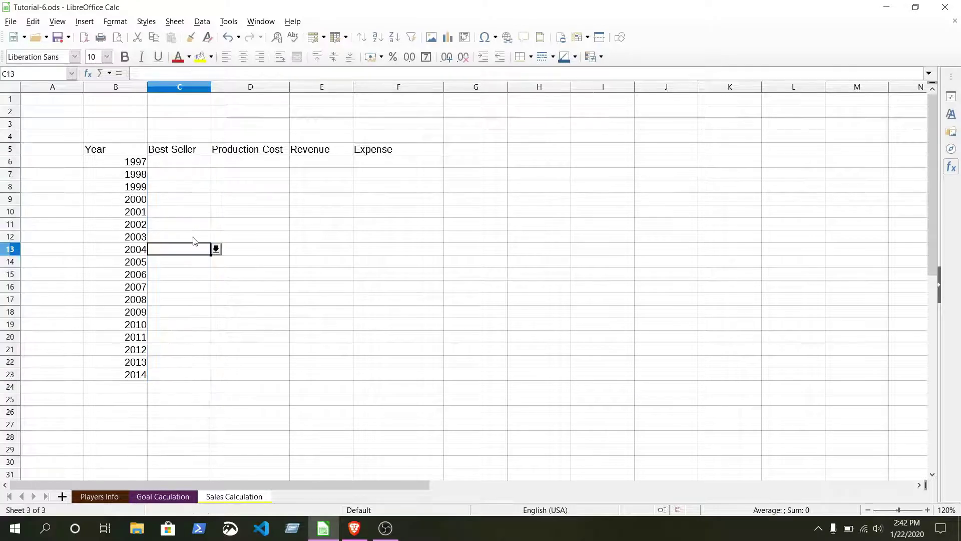
{"action": "left_click", "coordinate": [195, 164]}
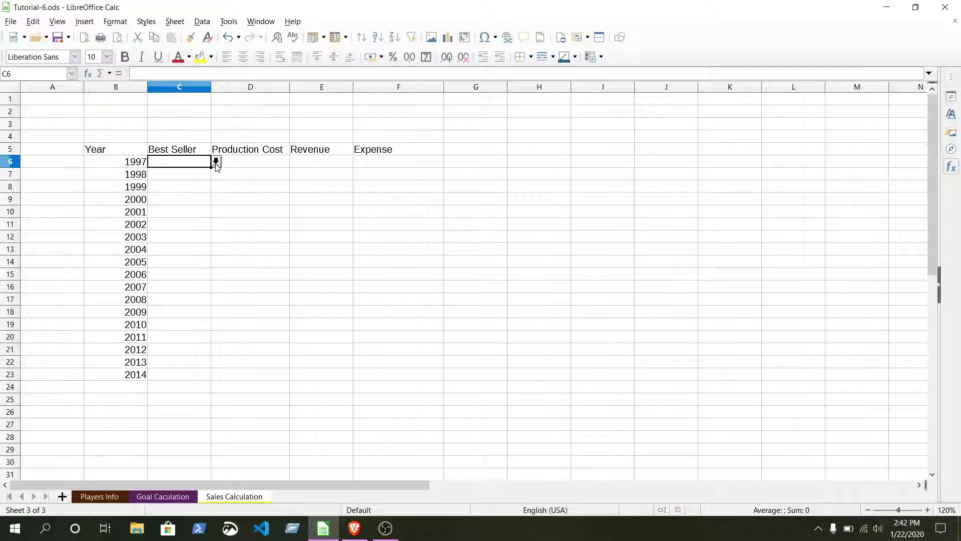
{"action": "left_click", "coordinate": [216, 163]}
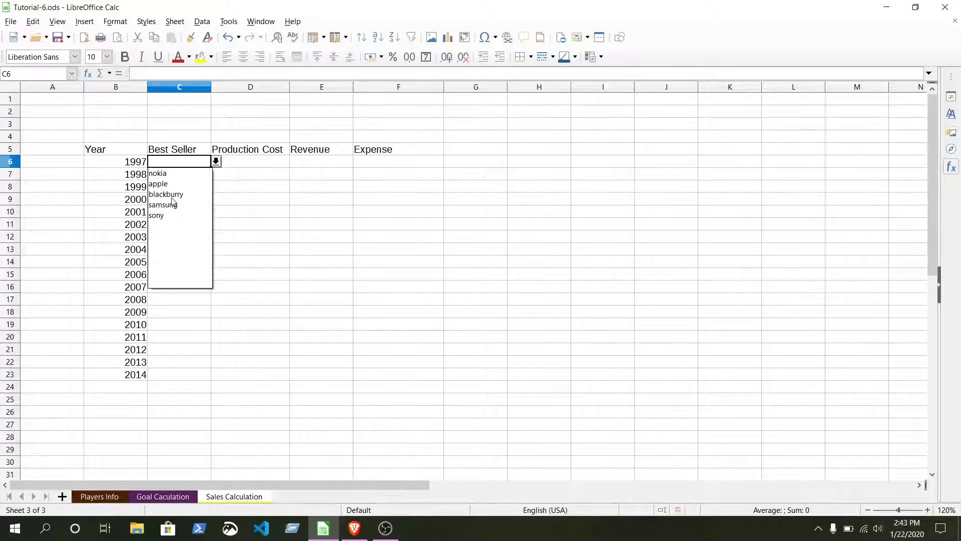
{"action": "left_click", "coordinate": [162, 219]}
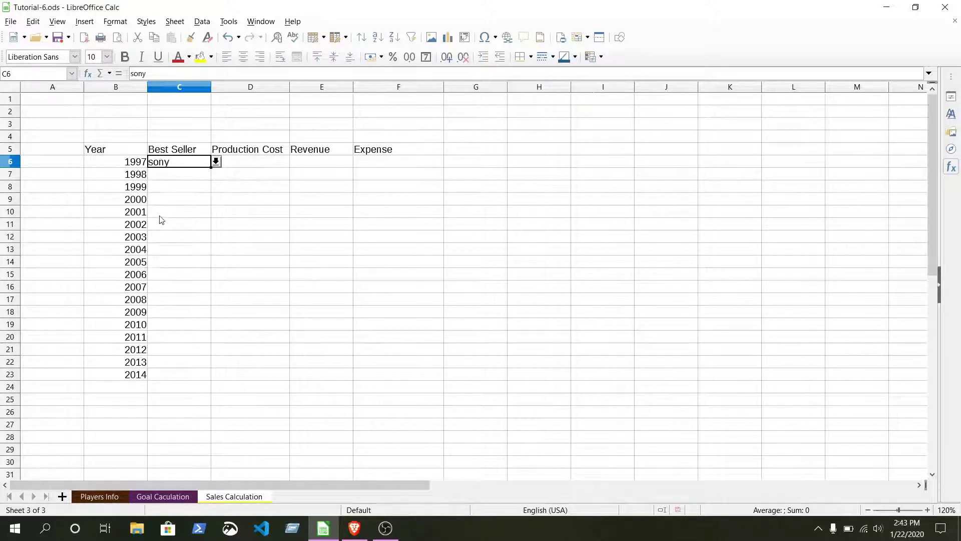
Set C7 to samsung and C8 to apple from their dropdowns
{"action": "left_click", "coordinate": [176, 176]}
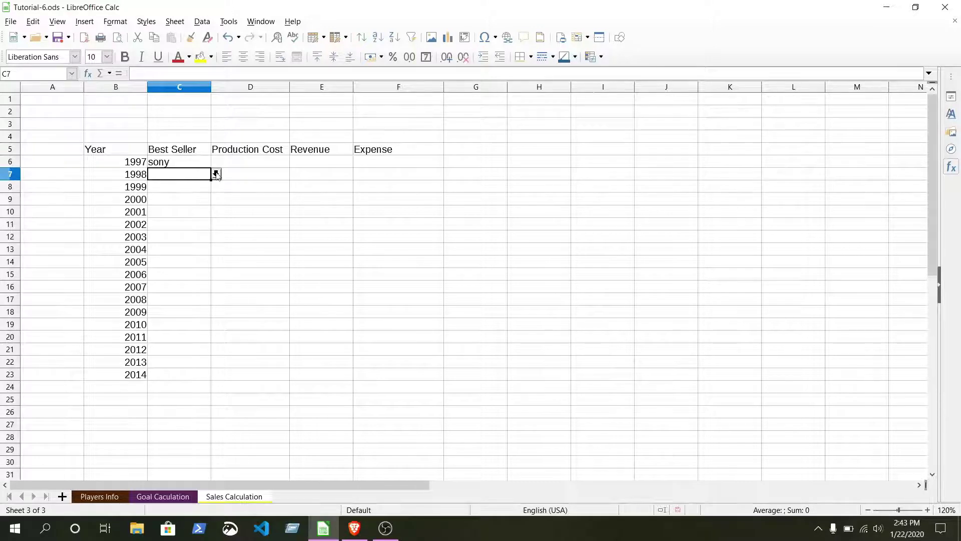
{"action": "left_click", "coordinate": [216, 174]}
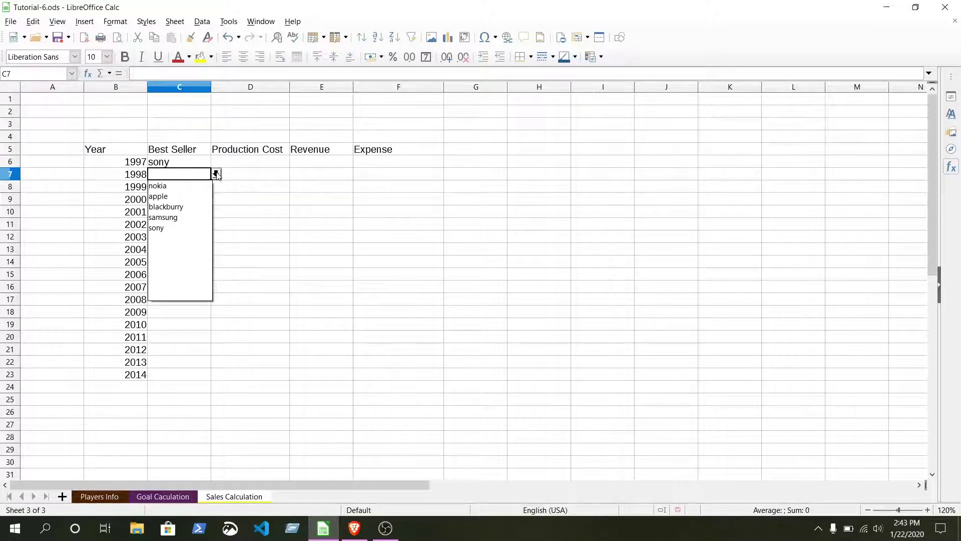
{"action": "left_click", "coordinate": [171, 217]}
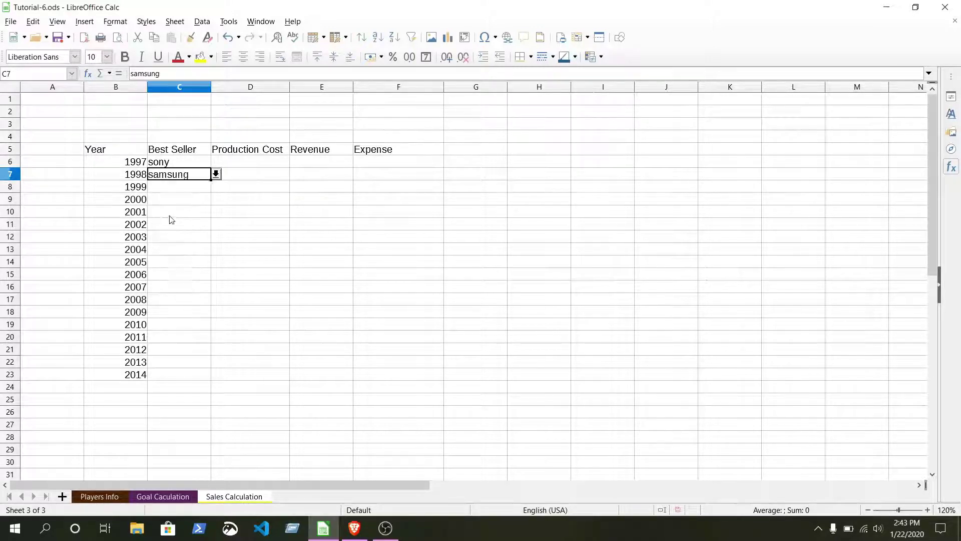
{"action": "left_click", "coordinate": [176, 189]}
{"action": "left_click", "coordinate": [216, 186]}
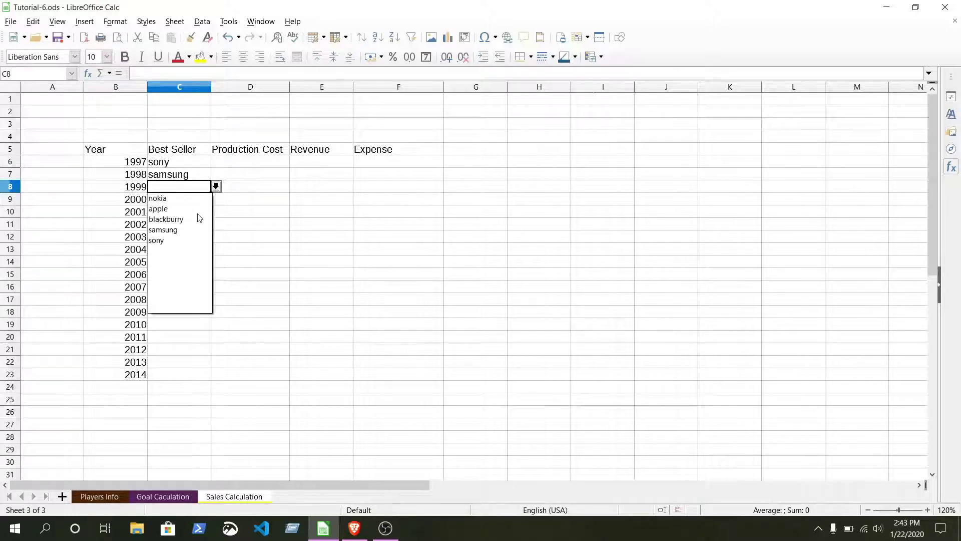
{"action": "left_click", "coordinate": [166, 209]}
Fill C9–C10 with nokia and C11–C12 with blackburry
{"action": "left_click", "coordinate": [180, 200]}
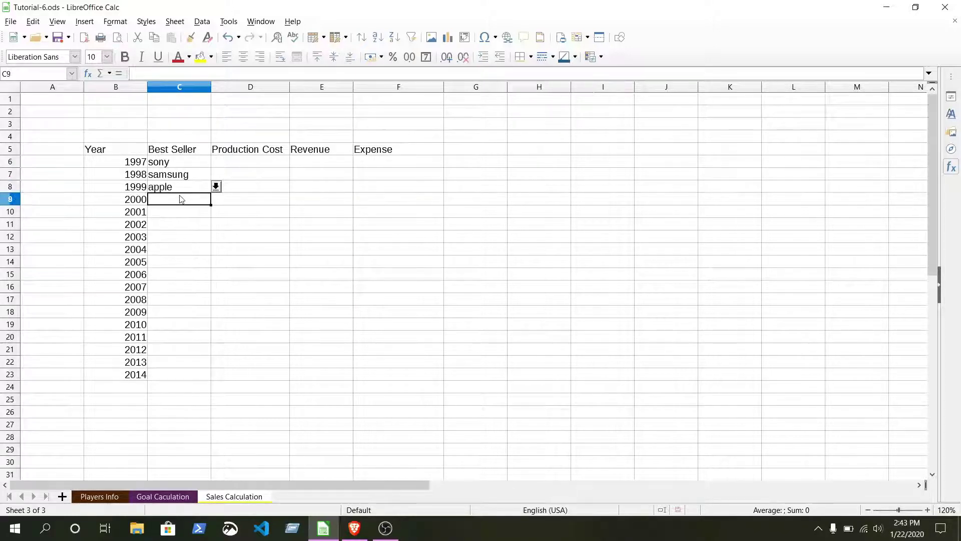
{"action": "left_click", "coordinate": [216, 199]}
{"action": "left_click", "coordinate": [158, 211]}
{"action": "left_click", "coordinate": [179, 211]}
{"action": "type", "text": "n"}
{"action": "key", "text": "Return"}
{"action": "left_click", "coordinate": [216, 224]}
Pick brands from the dropdown lists for cells C13 through C20
{"action": "left_click", "coordinate": [165, 257]}
{"action": "left_click", "coordinate": [215, 249]}
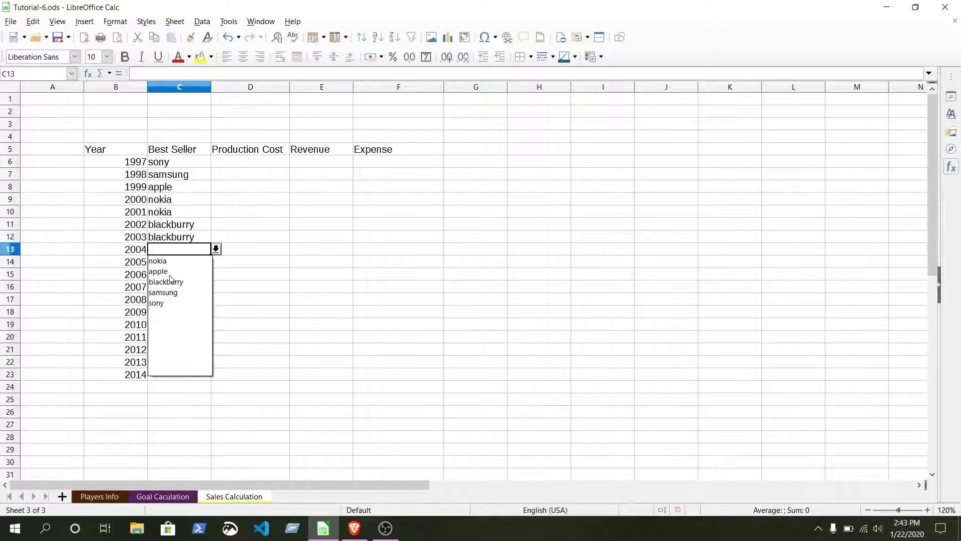
{"action": "left_click", "coordinate": [158, 260]}
{"action": "left_click", "coordinate": [158, 273]}
{"action": "left_click", "coordinate": [163, 318]}
{"action": "left_click", "coordinate": [157, 341]}
{"action": "left_click", "coordinate": [159, 321]}
{"action": "left_click", "coordinate": [158, 334]}
{"action": "left_click", "coordinate": [157, 336]}
{"action": "left_click", "coordinate": [158, 359]}
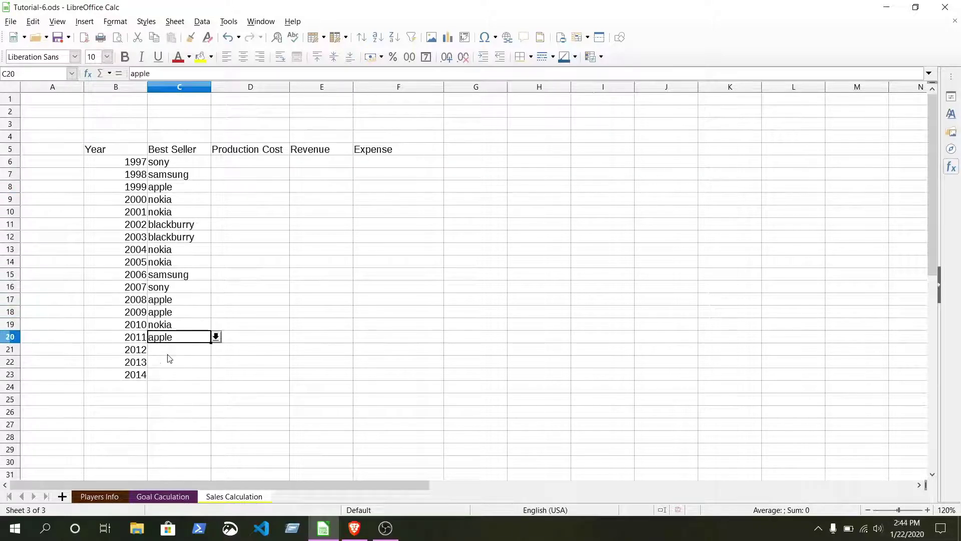
Fill C21–C22 with samsung and set C23 to apple
{"action": "left_click", "coordinate": [179, 349]}
{"action": "left_click", "coordinate": [216, 349]}
{"action": "left_click", "coordinate": [160, 391]}
{"action": "left_click", "coordinate": [180, 361]}
{"action": "left_click", "coordinate": [216, 361]}
{"action": "left_click", "coordinate": [160, 404]}
{"action": "left_click", "coordinate": [179, 374]}
{"action": "left_click", "coordinate": [160, 397]}
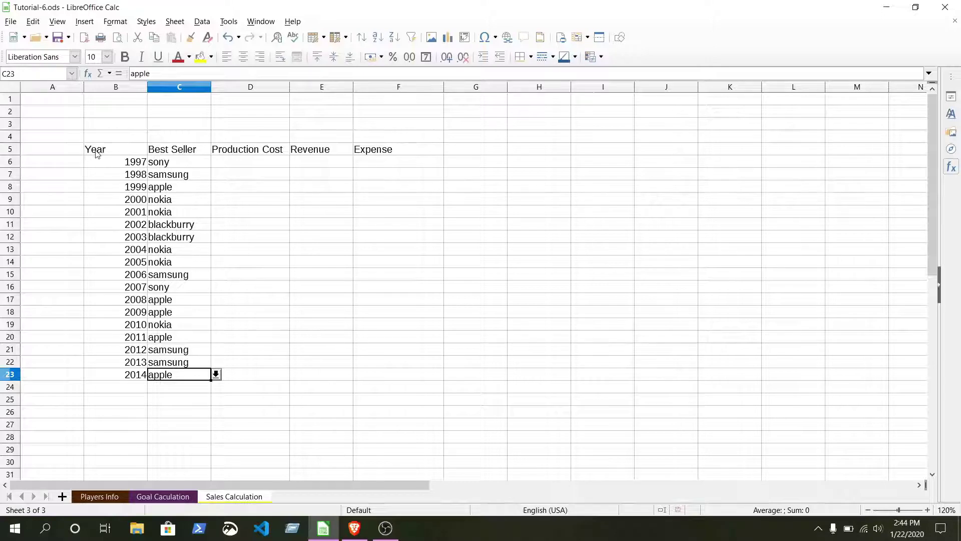
Centre-align the whole table B5:F23, from Year through Expense
{"action": "left_click_drag", "start_coordinate": [97, 154], "coordinate": [373, 378]}
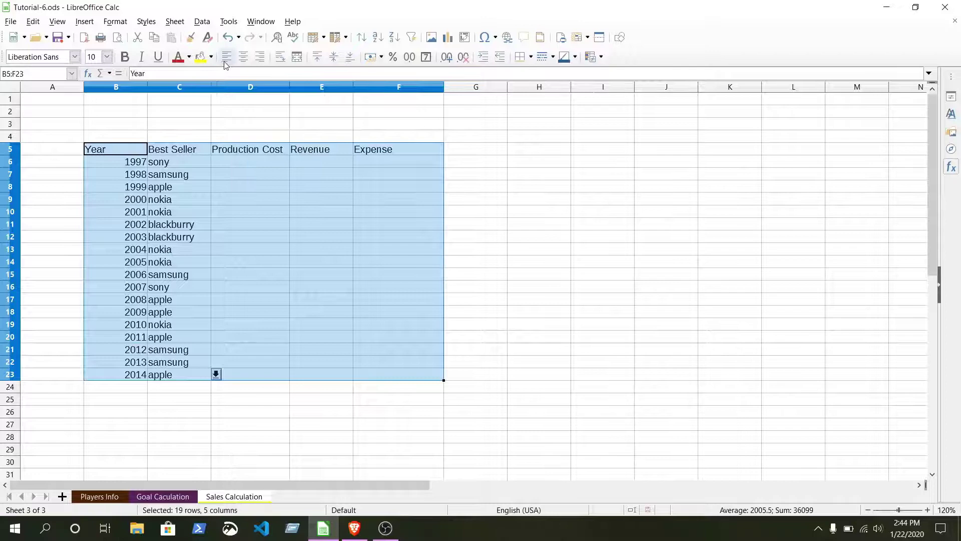
{"action": "left_click", "coordinate": [244, 57]}
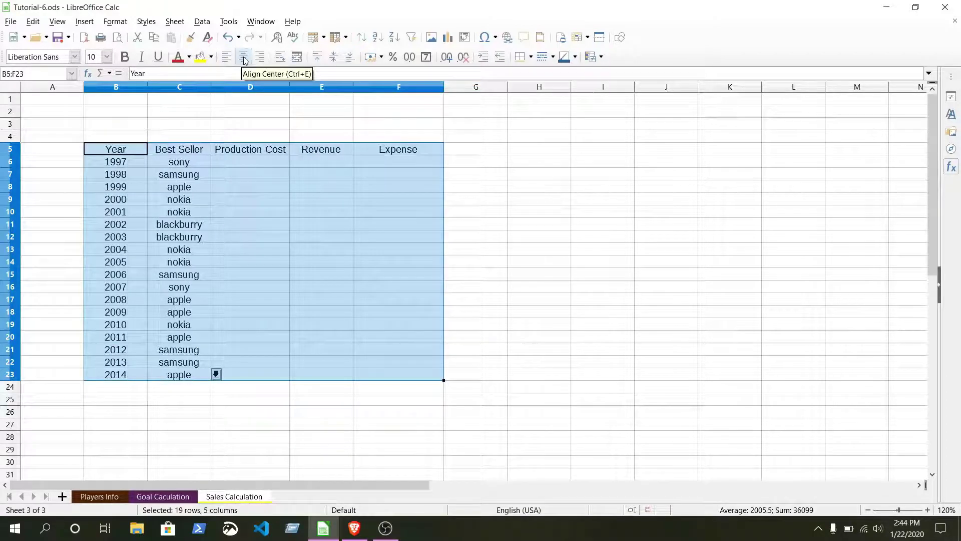
{"action": "left_click", "coordinate": [252, 161]}
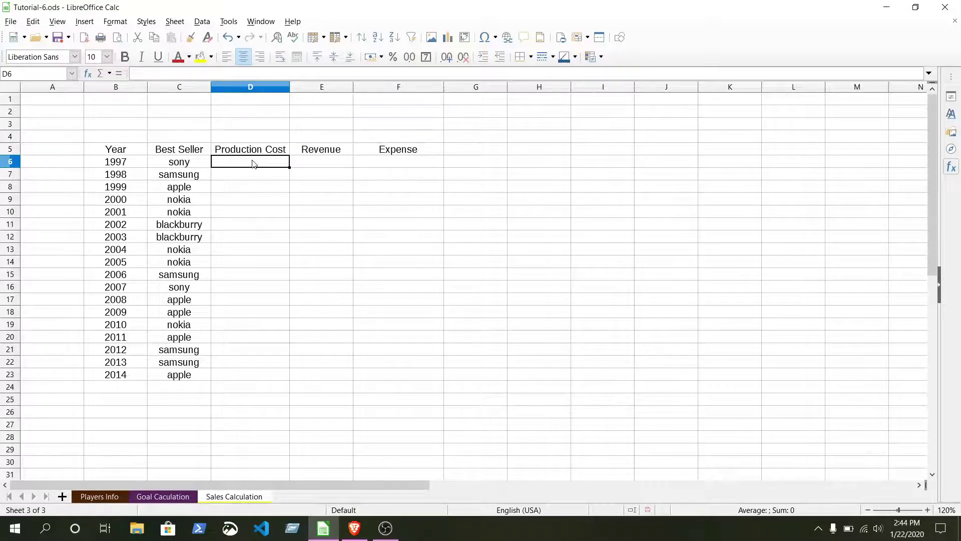
Enter =abs(-123) in D6 to get 123, then reopen the formula
{"action": "type", "text": "="}
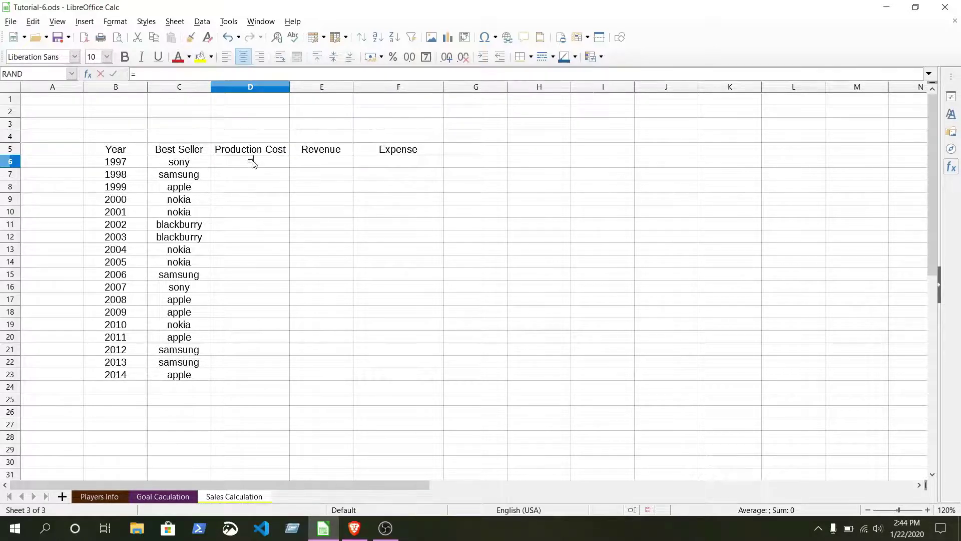
{"action": "type", "text": "abs"}
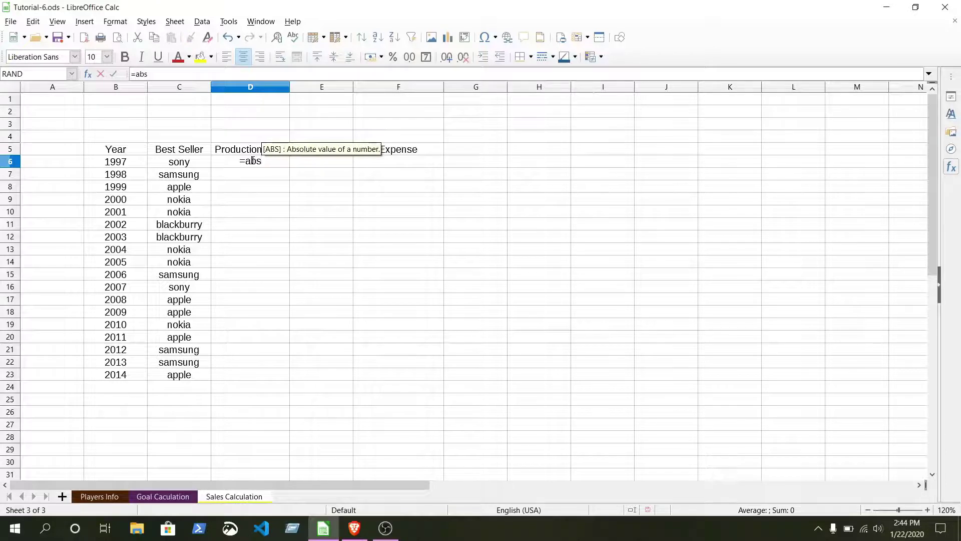
{"action": "type", "text": "()"}
{"action": "key", "text": "Left"}
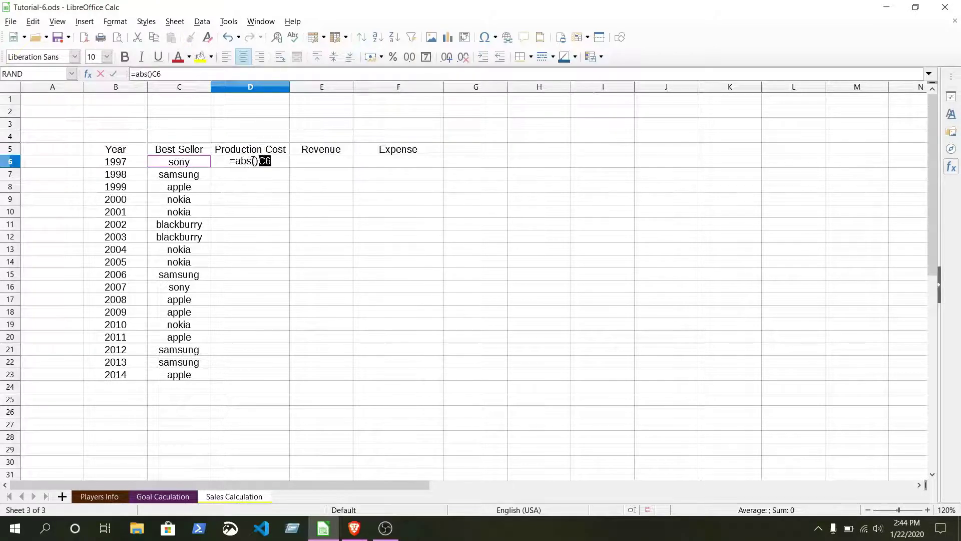
{"action": "key", "text": "BackSpace"}
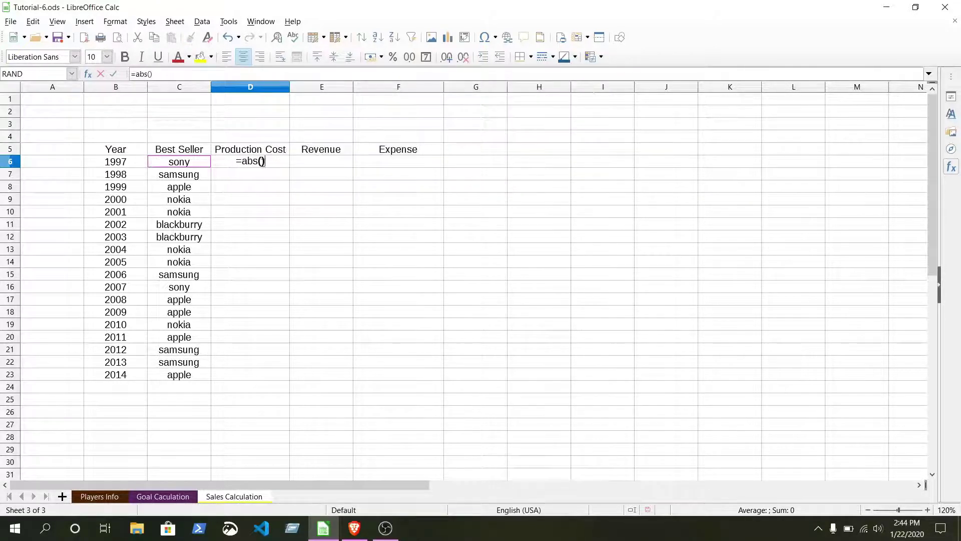
{"action": "key", "text": "Left"}
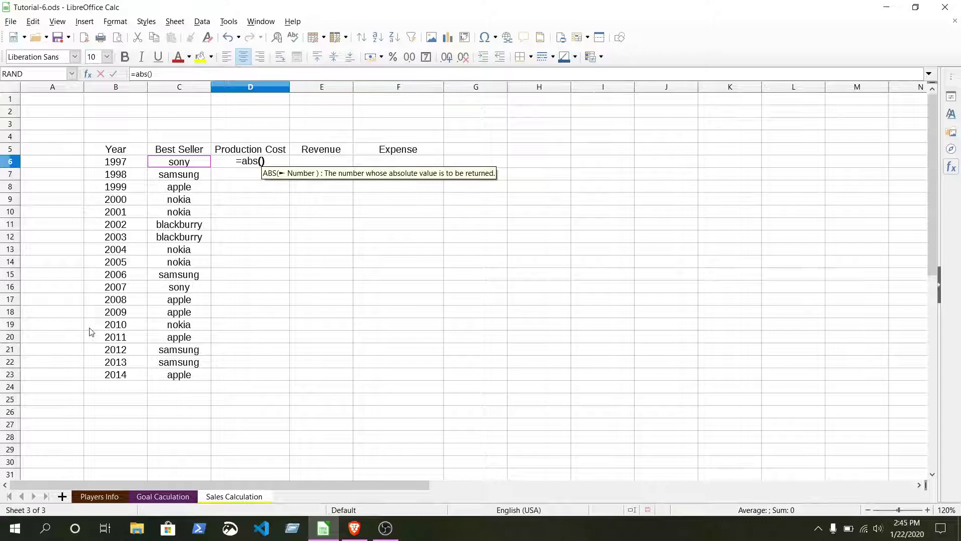
{"action": "type", "text": "-123"}
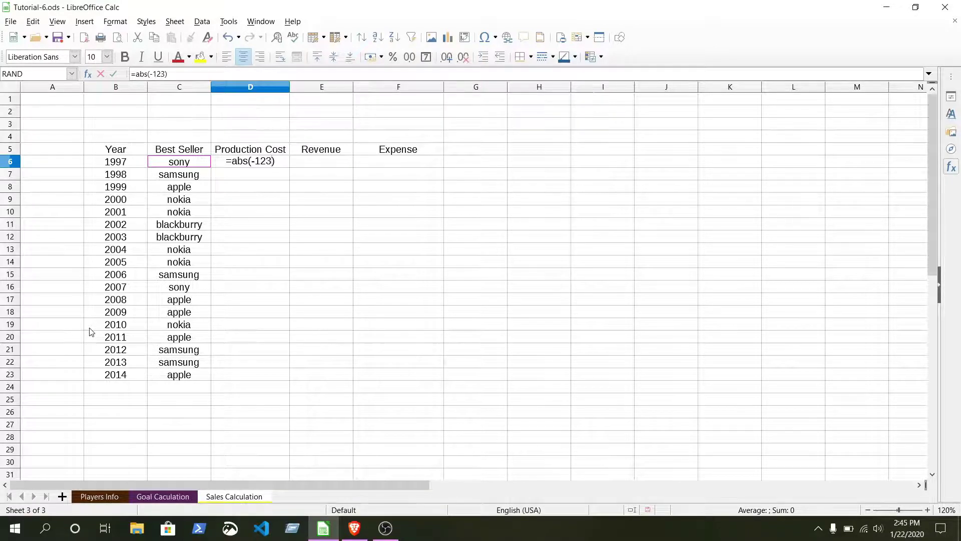
{"action": "key", "text": "Return"}
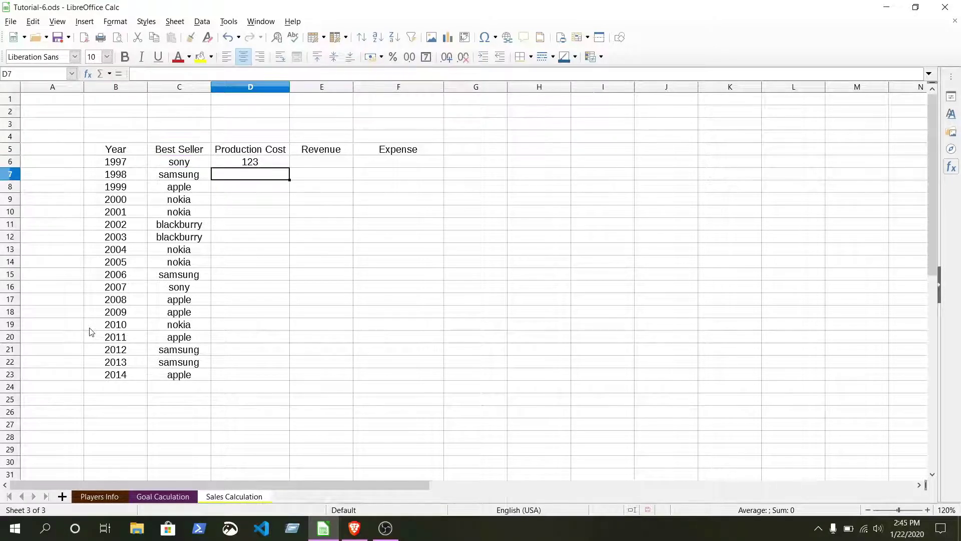
{"action": "double_click", "coordinate": [250, 161]}
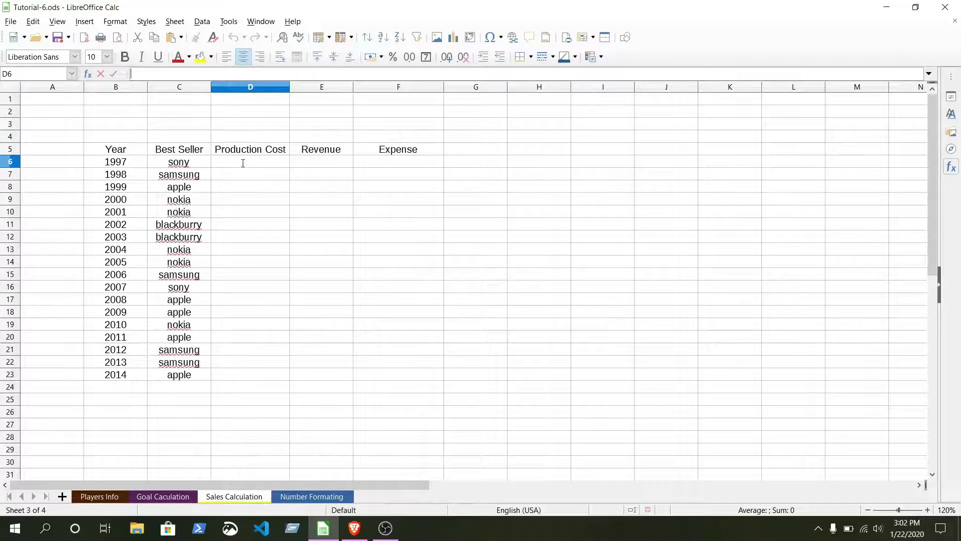
Rename the D5 header to Production Cost (Million)
{"action": "double_click", "coordinate": [227, 159]}
{"action": "left_click", "coordinate": [306, 272]}
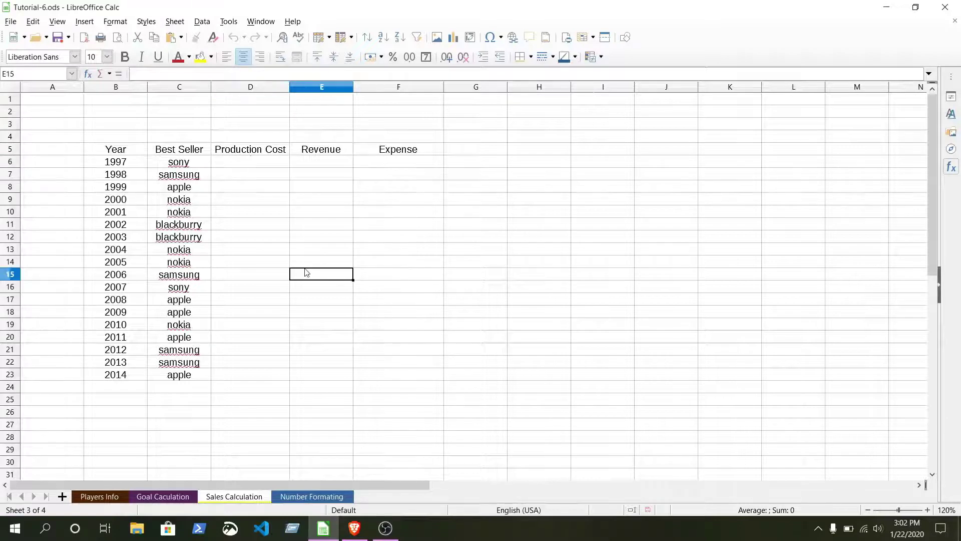
{"action": "left_click", "coordinate": [252, 168]}
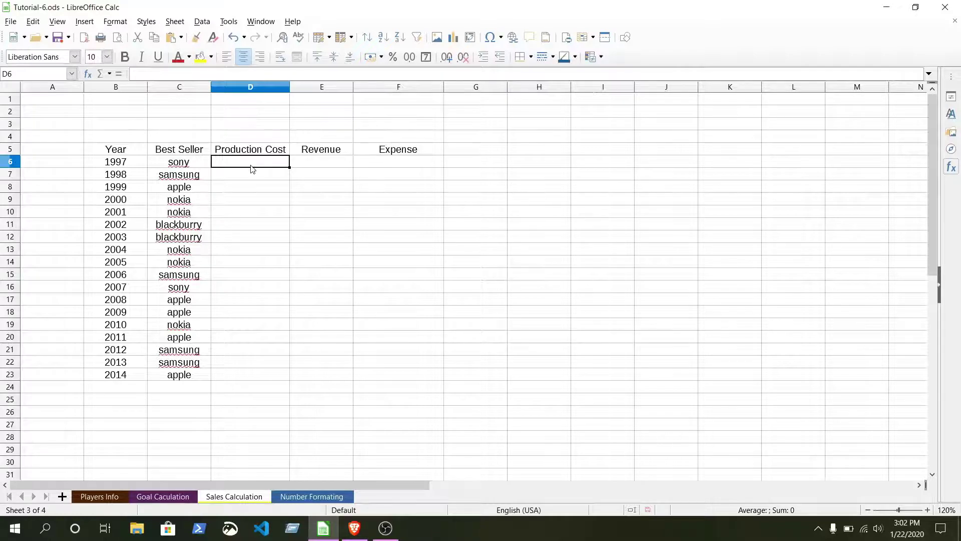
{"action": "double_click", "coordinate": [279, 149]}
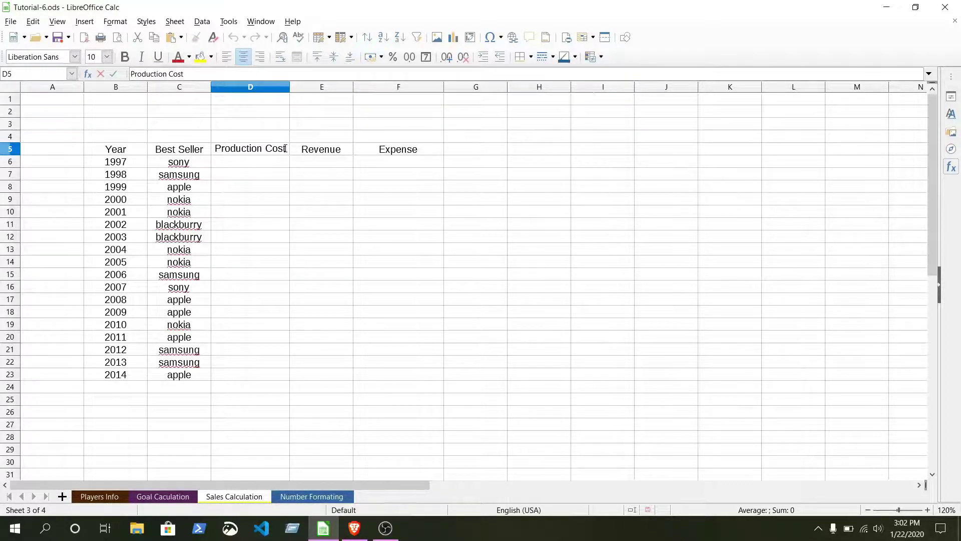
{"action": "type", "text": "()"}
{"action": "type", "text": "Million"}
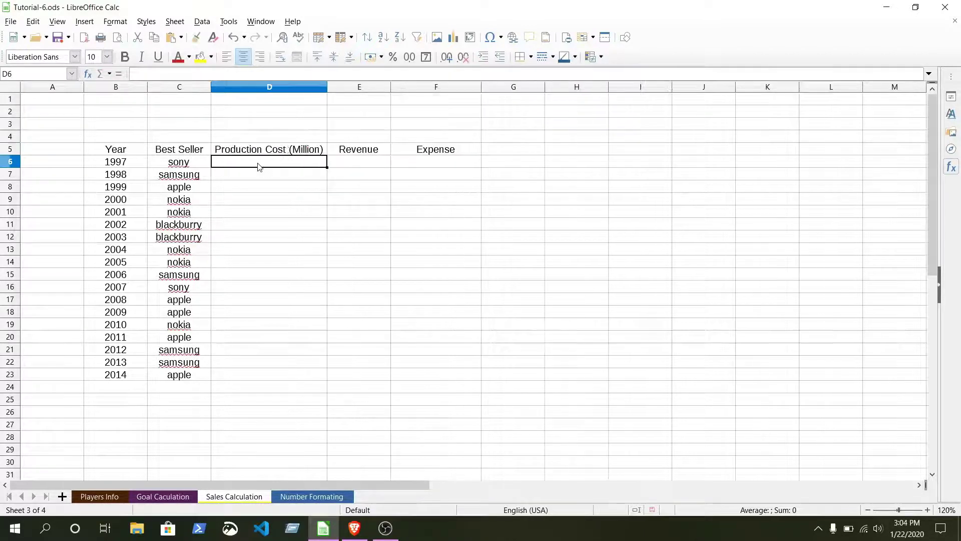
Enter yearly production costs in D6:D23, from 200 for 1997 to 1200 for 2014
{"action": "key", "text": "Return"}
{"action": "type", "text": "300"}
{"action": "key", "text": "Return"}
{"action": "type", "text": "500 300 "}
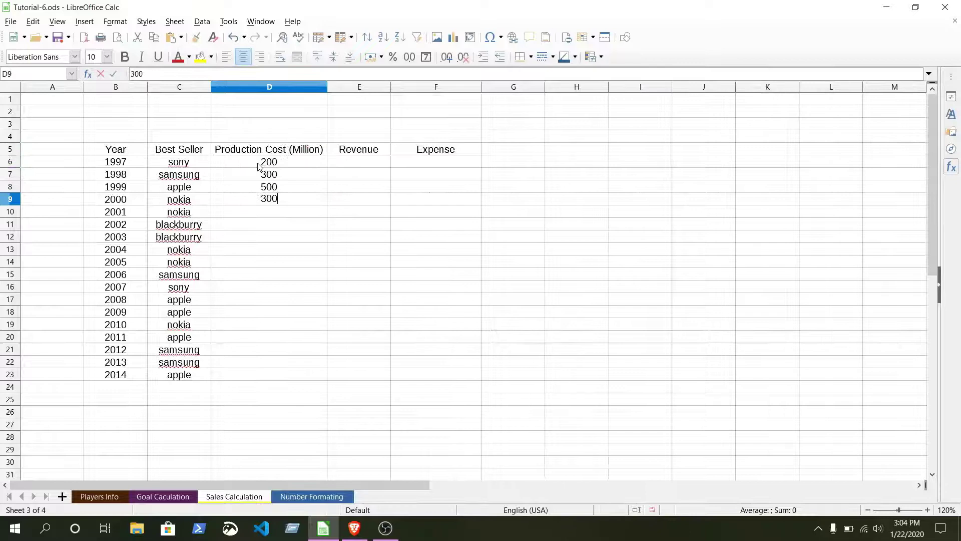
{"action": "type", "text": "400 1200 700 900 1300 600 500 1100 1400 1500 800 700"}
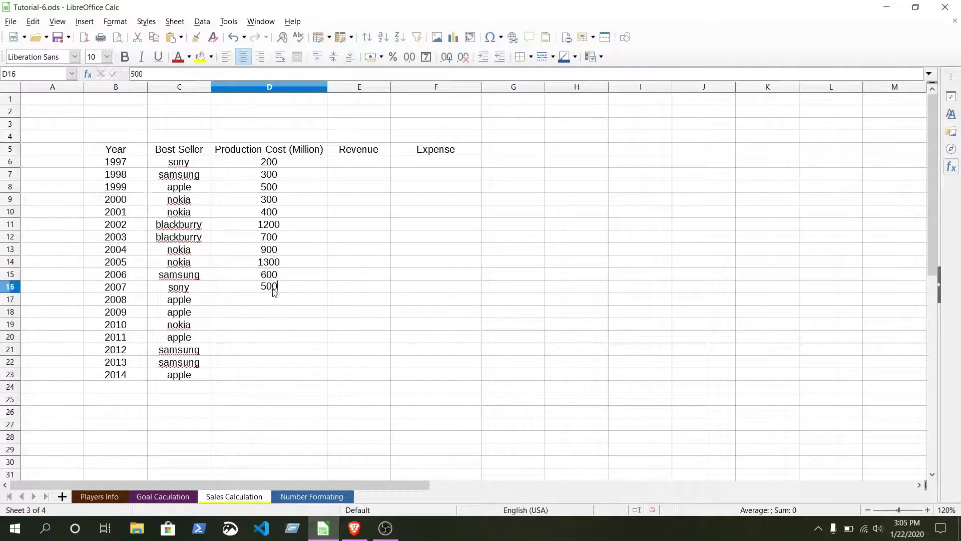
{"action": "type", "text": " 800 1200"}
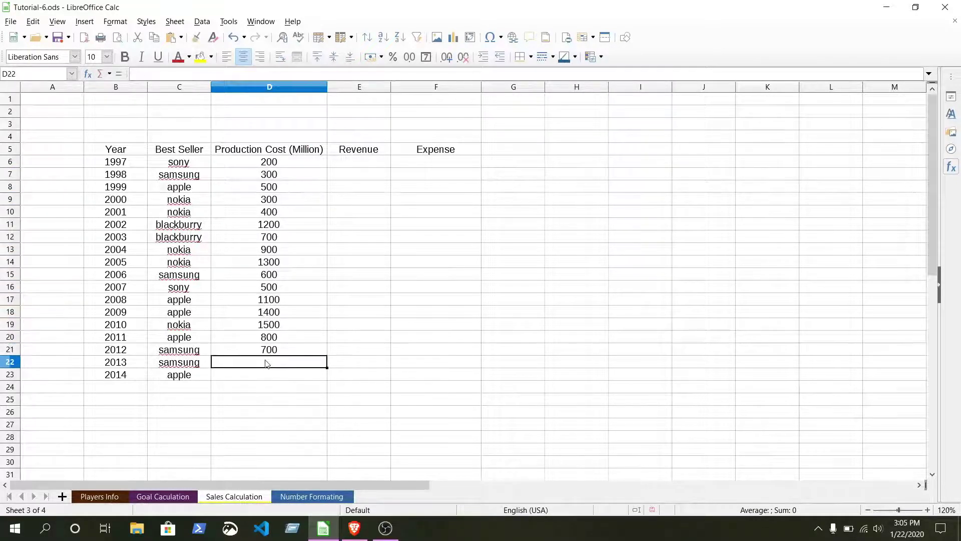
{"action": "double_click", "coordinate": [382, 148]}
Complete the Revenue (Million) header and enter revenues 500 through 1300 in E6:E23
{"action": "type", "text": "(Million)"}
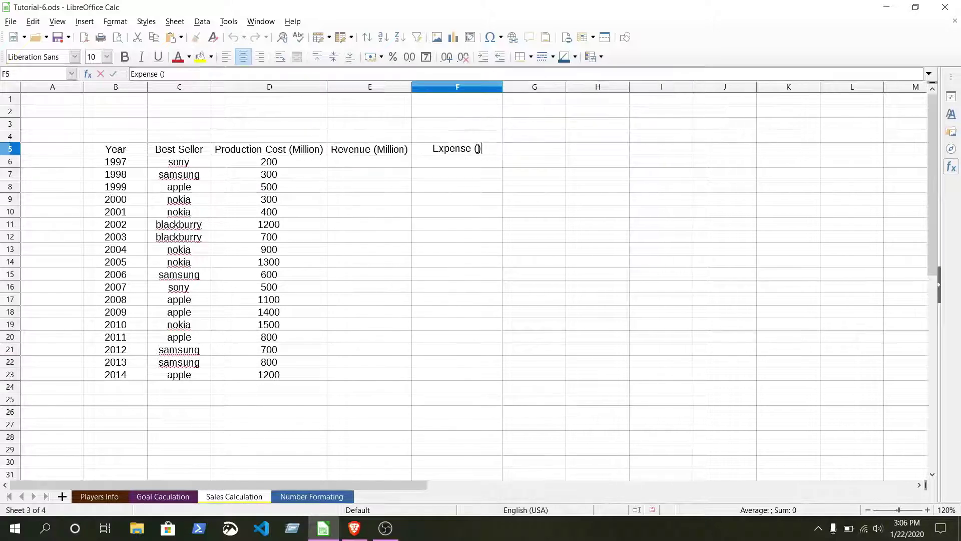
{"action": "type", "text": "Million)"}
{"action": "left_click", "coordinate": [365, 162]}
{"action": "type", "text": "500"}
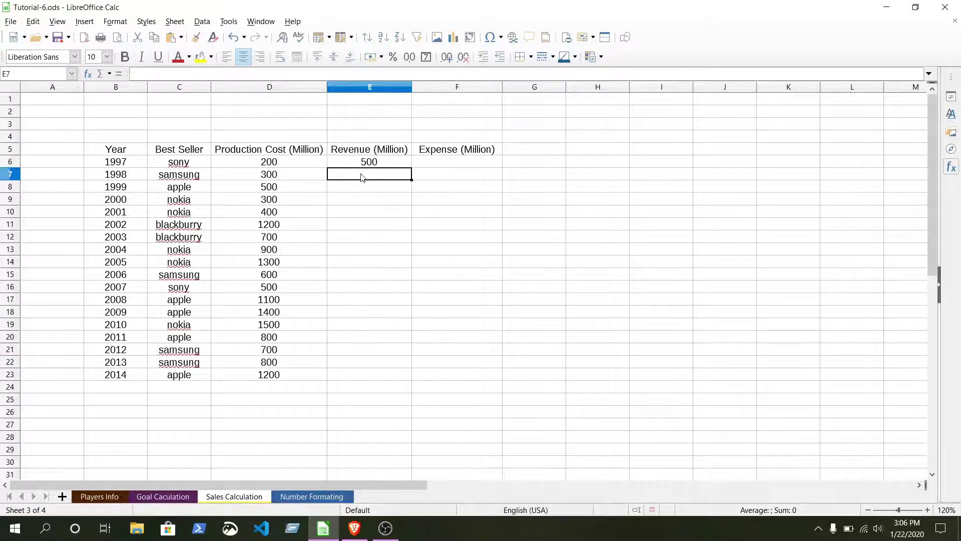
{"action": "type", "text": "400 900 700 1200 1600 900 1"}
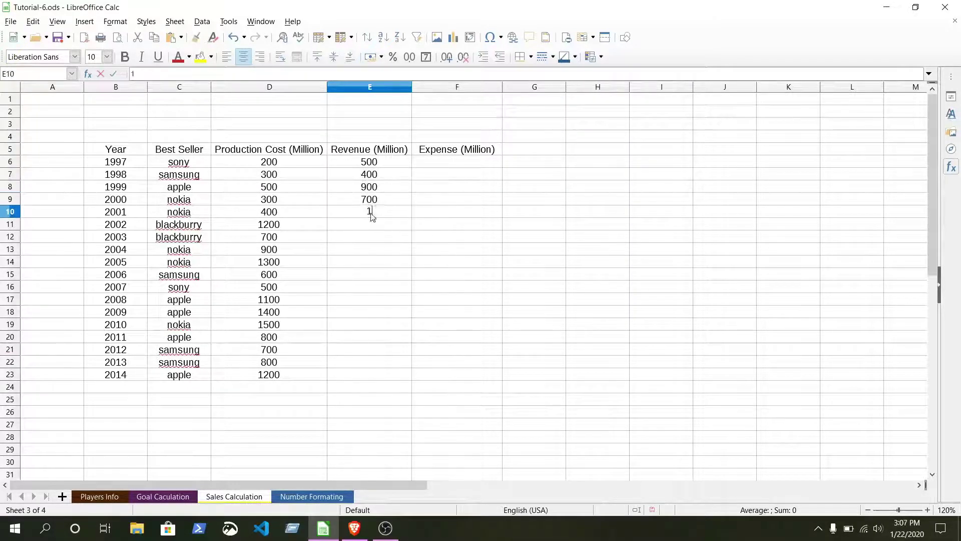
{"action": "type", "text": "200 1500 1200 1100 1400 1500 1700 "}
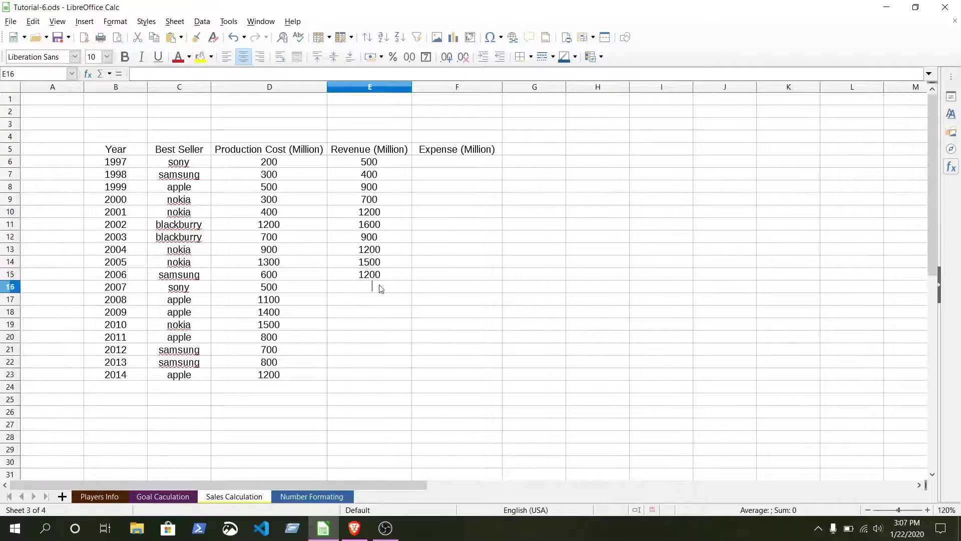
{"action": "type", "text": "1200 800 1200 1300"}
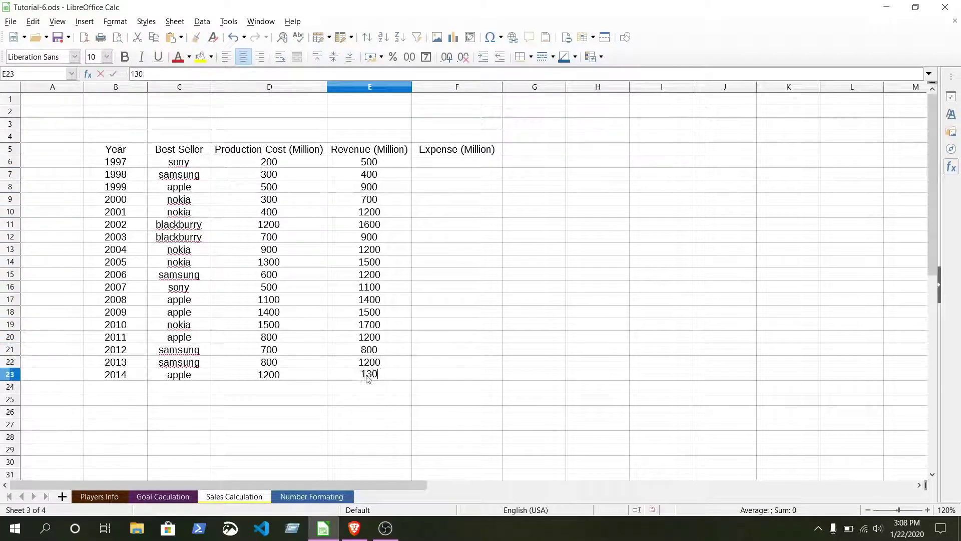
{"action": "left_click", "coordinate": [452, 162]}
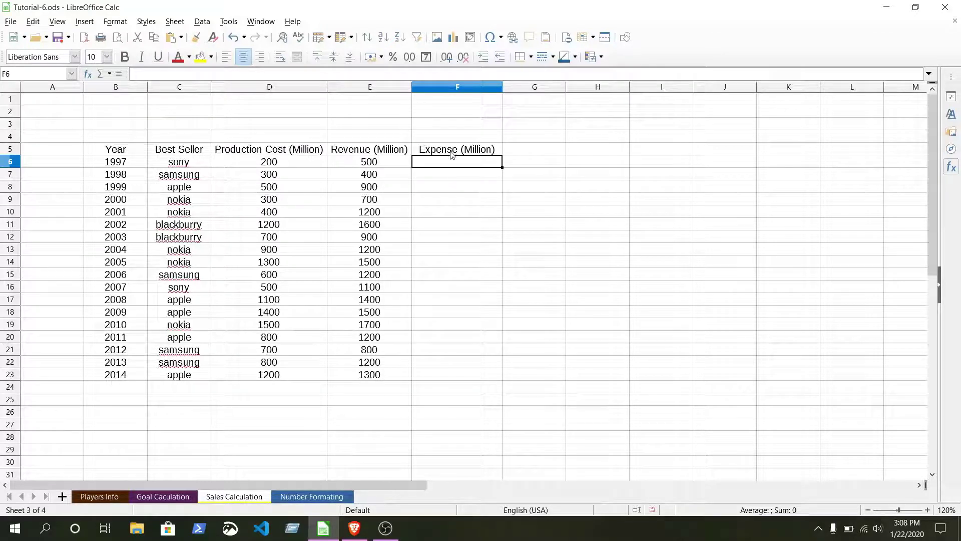
Enter the F6 expense formula, revising =D6+100 to =D6+50 for 250
{"action": "key", "text": "Up"}
{"action": "left_click", "coordinate": [447, 160]}
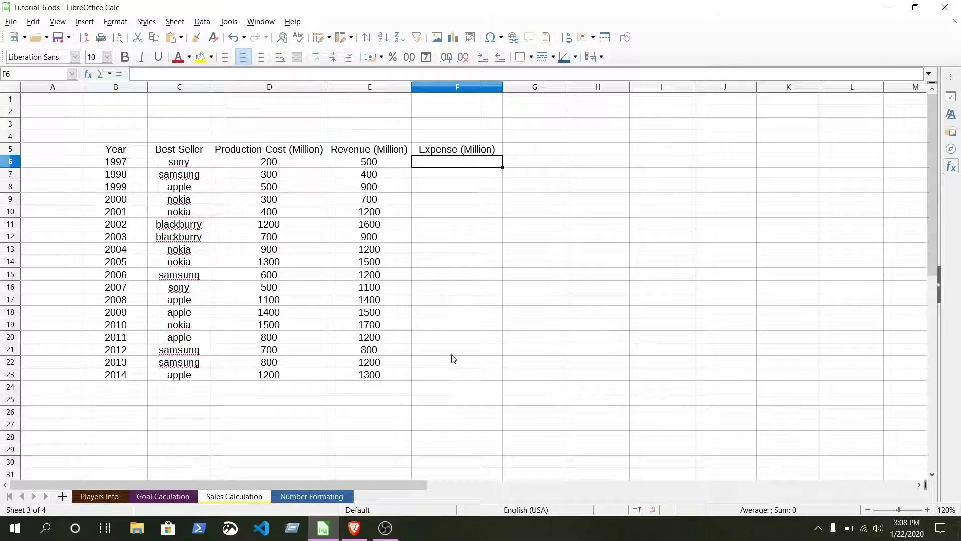
{"action": "type", "text": "="}
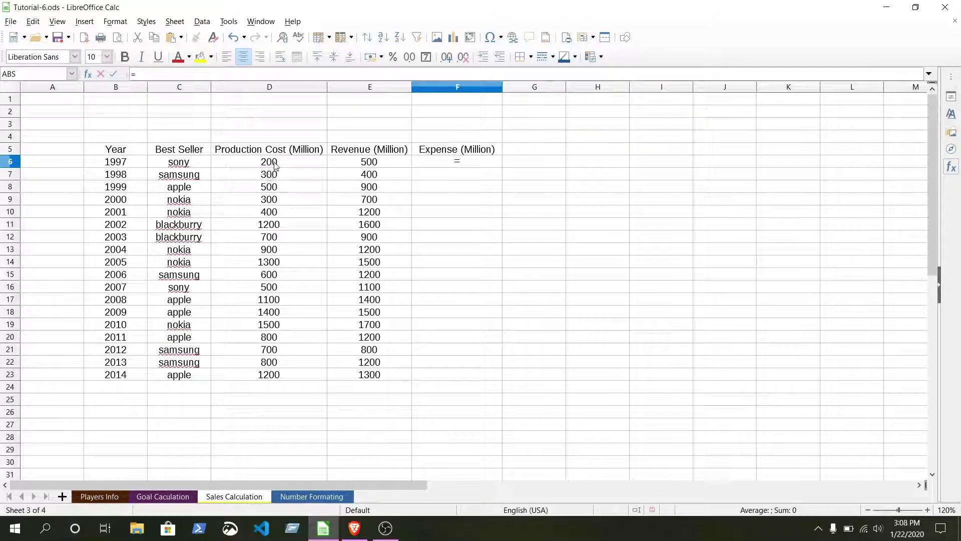
{"action": "left_click", "coordinate": [275, 166]}
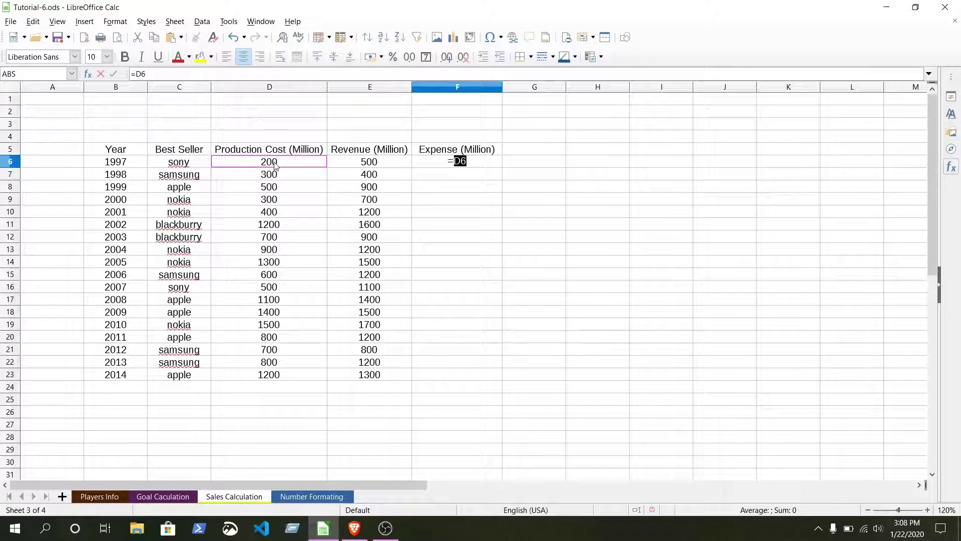
{"action": "type", "text": "+"}
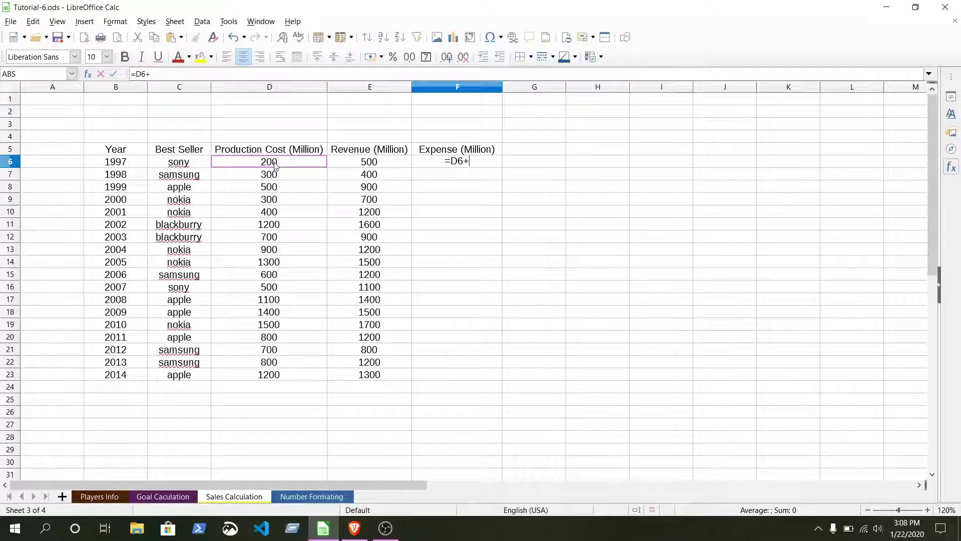
{"action": "type", "text": "100"}
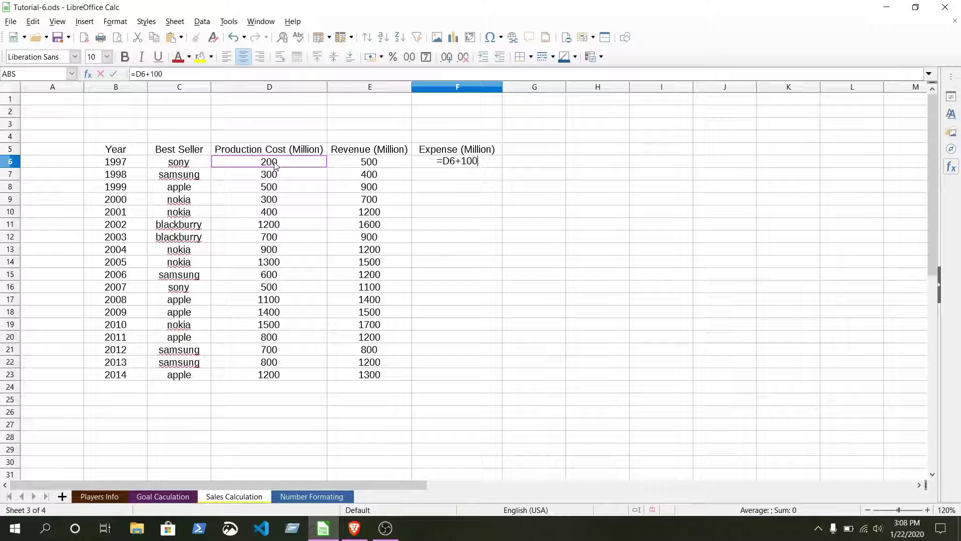
{"action": "key", "text": "Return"}
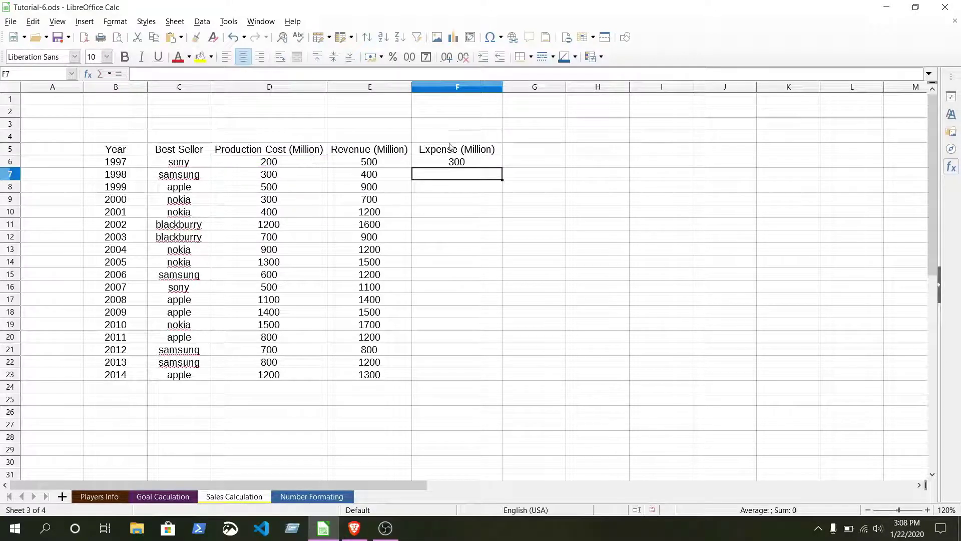
{"action": "left_click", "coordinate": [461, 169]}
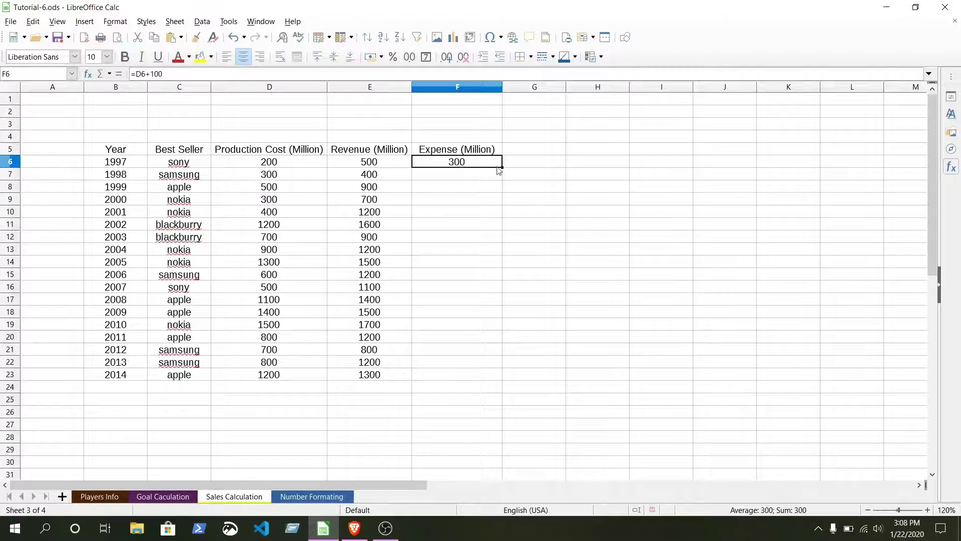
{"action": "double_click", "coordinate": [462, 166]}
{"action": "key", "text": "shift+End"}
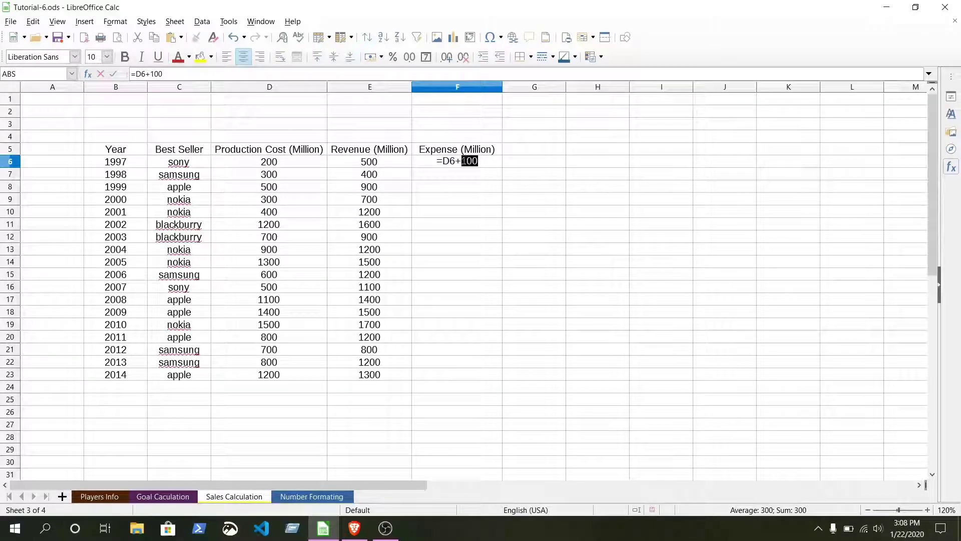
{"action": "type", "text": "50"}
{"action": "key", "text": "Return"}
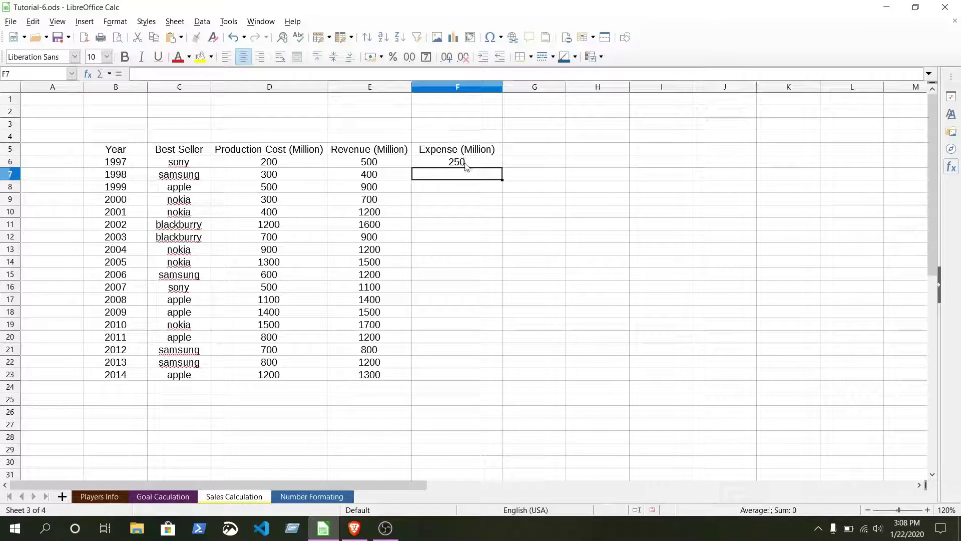
Fill =D6+50 down to F23 and check the results in F14 and F6
{"action": "left_click", "coordinate": [465, 163]}
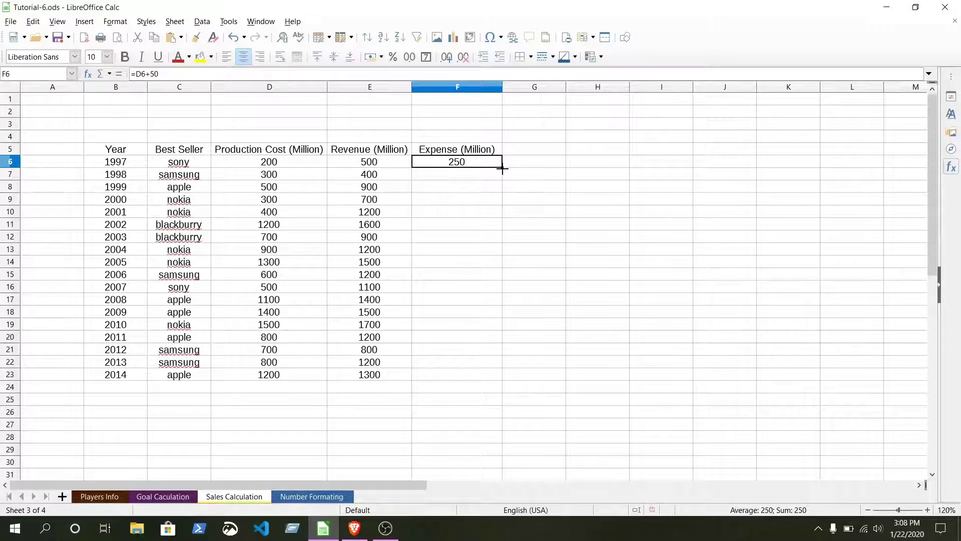
{"action": "left_click_drag", "start_coordinate": [502, 169], "coordinate": [502, 380]}
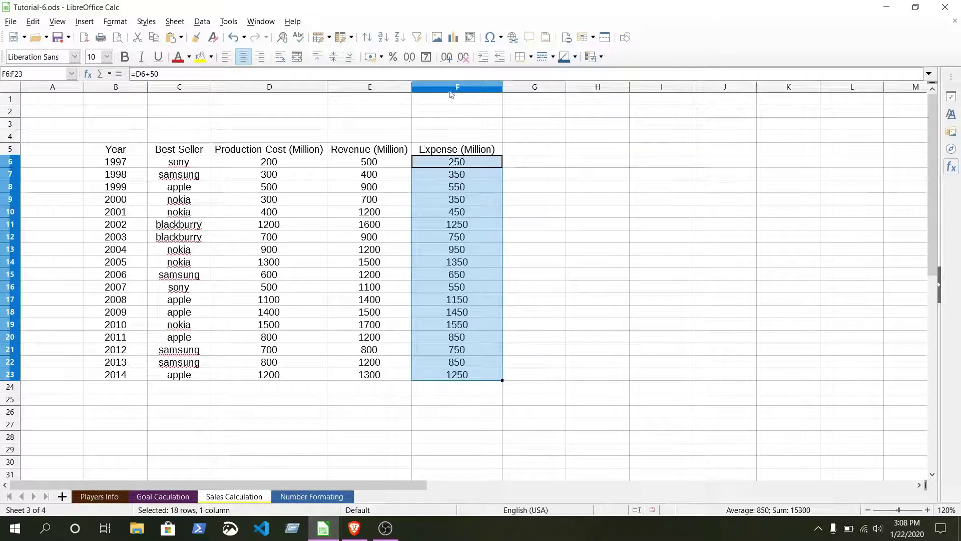
{"action": "left_click", "coordinate": [465, 262]}
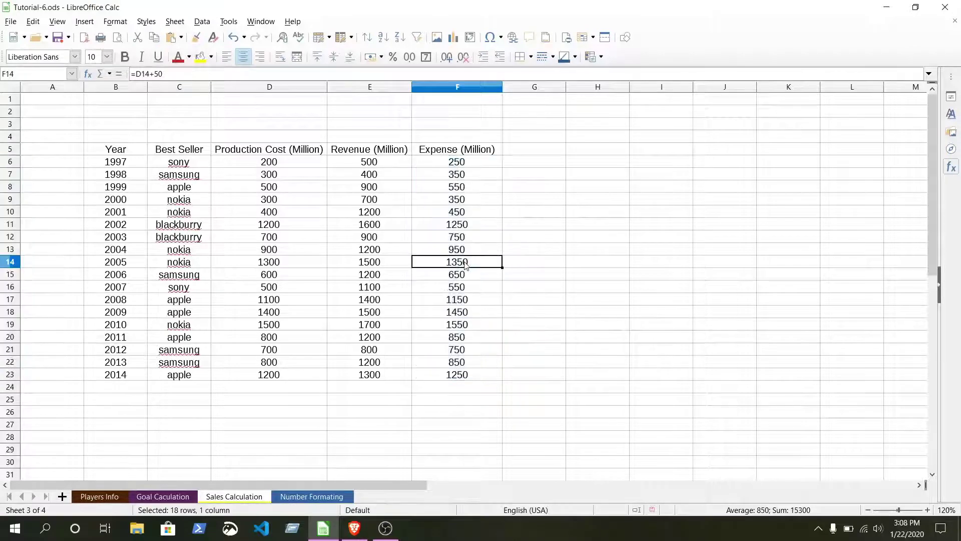
{"action": "left_click", "coordinate": [466, 162]}
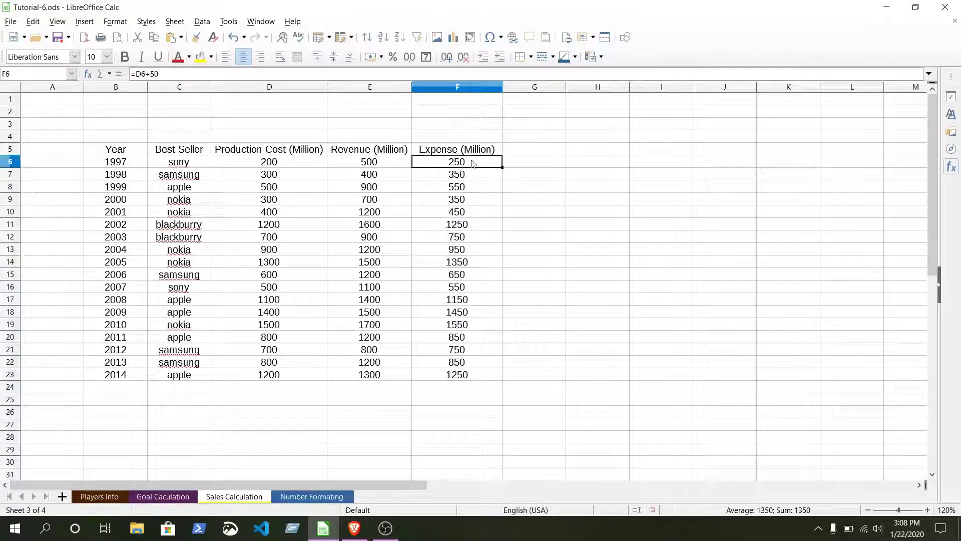
{"action": "left_click", "coordinate": [517, 152]}
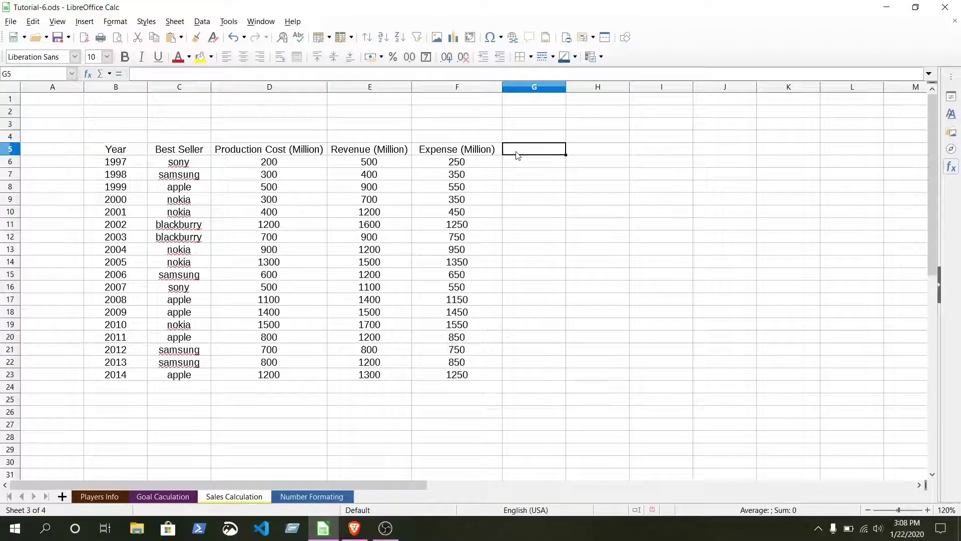
Type the heading Net Income in G5, correcting the capital I
{"action": "type", "text": "Net income"}
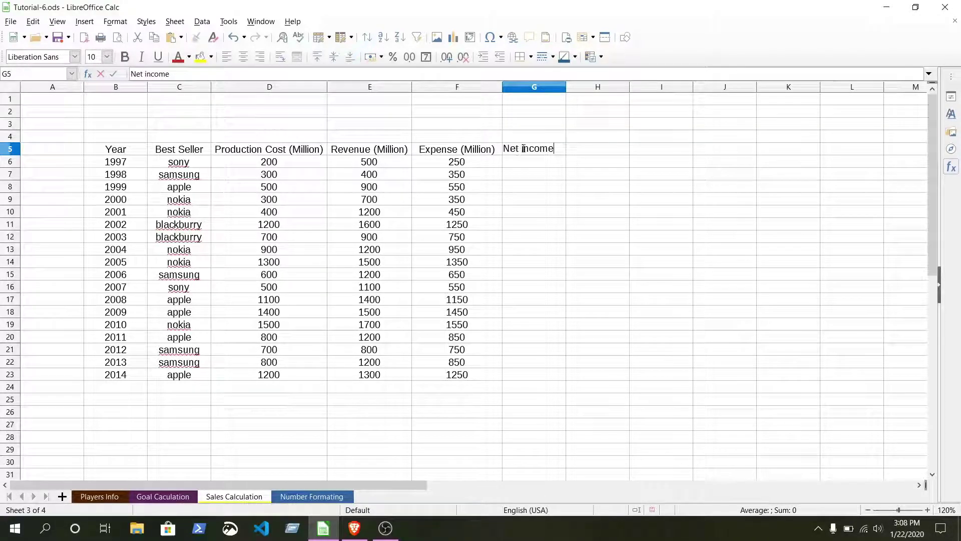
{"action": "left_click", "coordinate": [524, 148]}
{"action": "key", "text": "BackSpace"}
{"action": "type", "text": "I"}
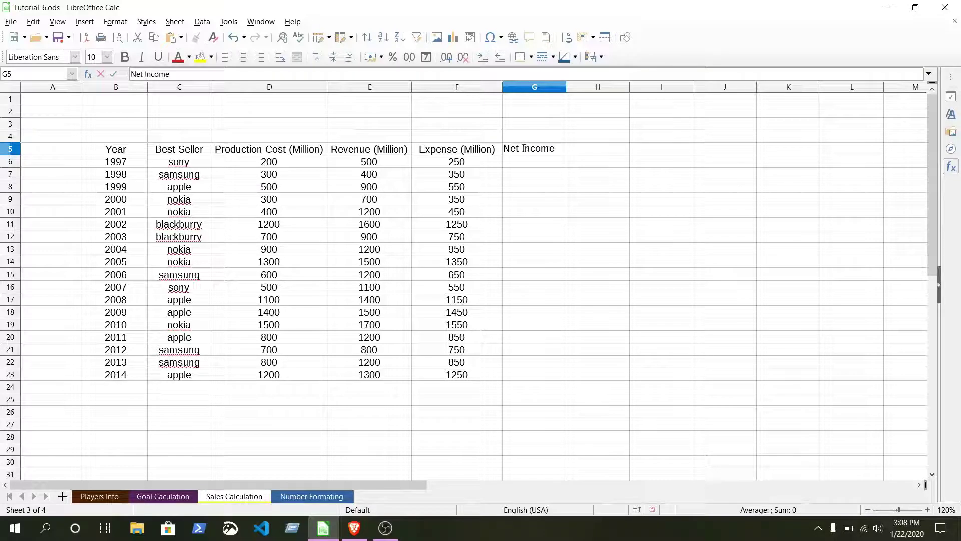
{"action": "key", "text": "Return"}
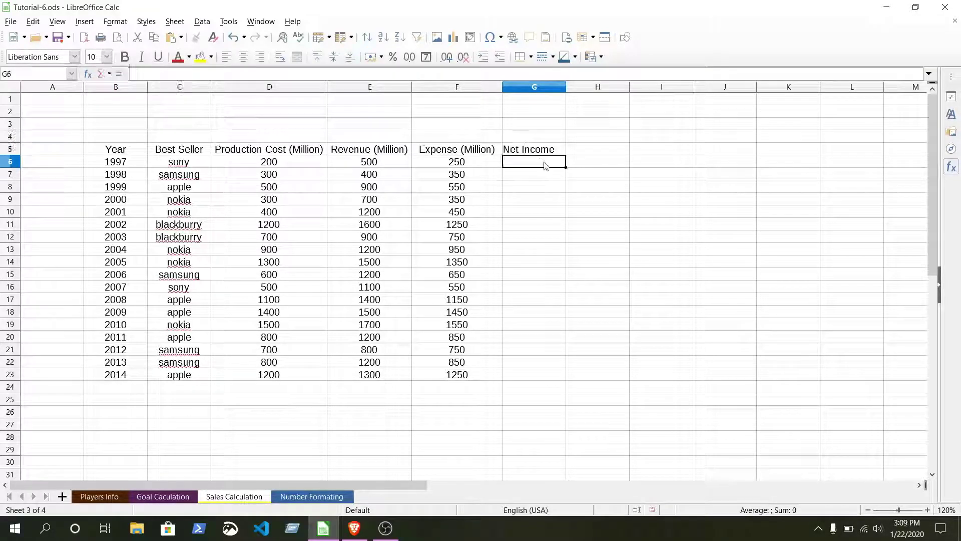
Extend the heading to Net Income(Million) and autofit column G's width
{"action": "left_click", "coordinate": [559, 149]}
{"action": "double_click", "coordinate": [558, 149]}
{"action": "type", "text": "("}
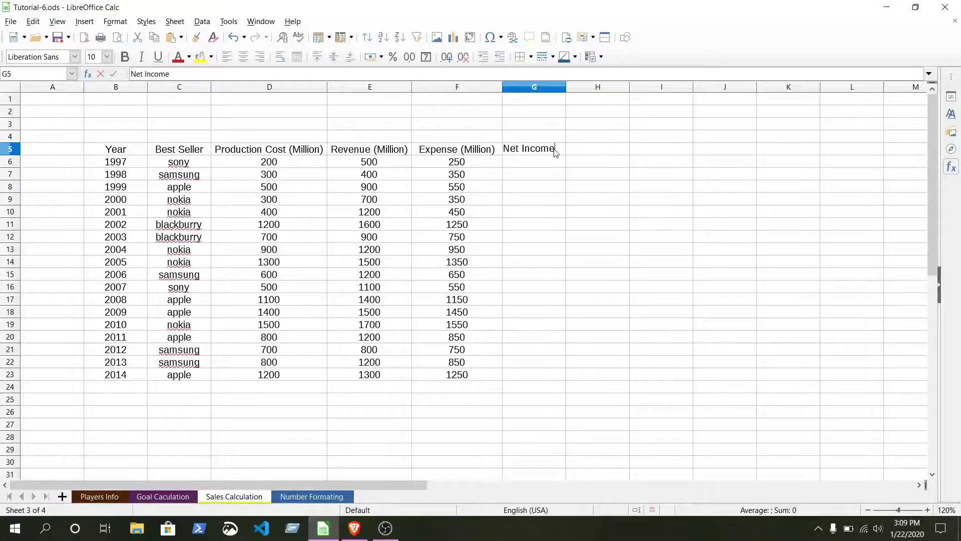
{"action": "type", "text": ")"}
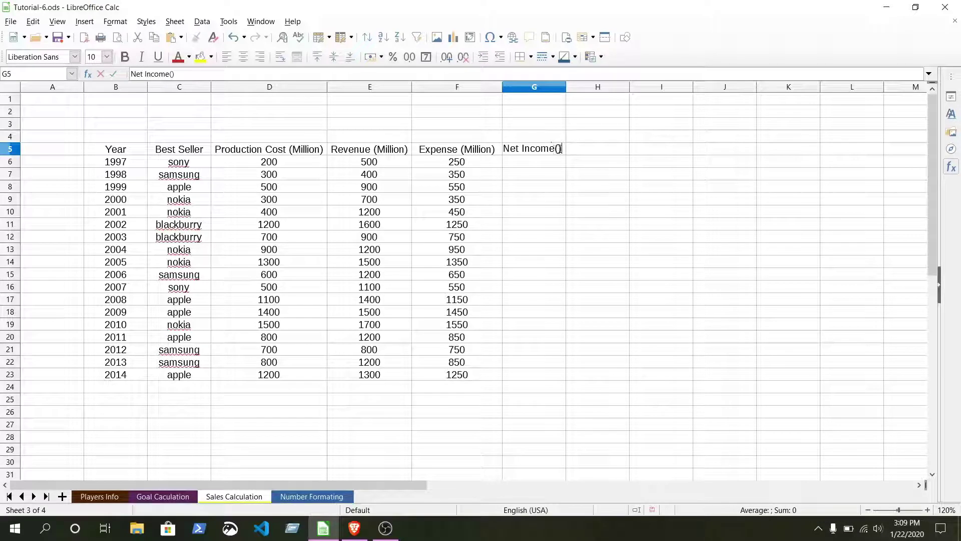
{"action": "type", "text": "Million"}
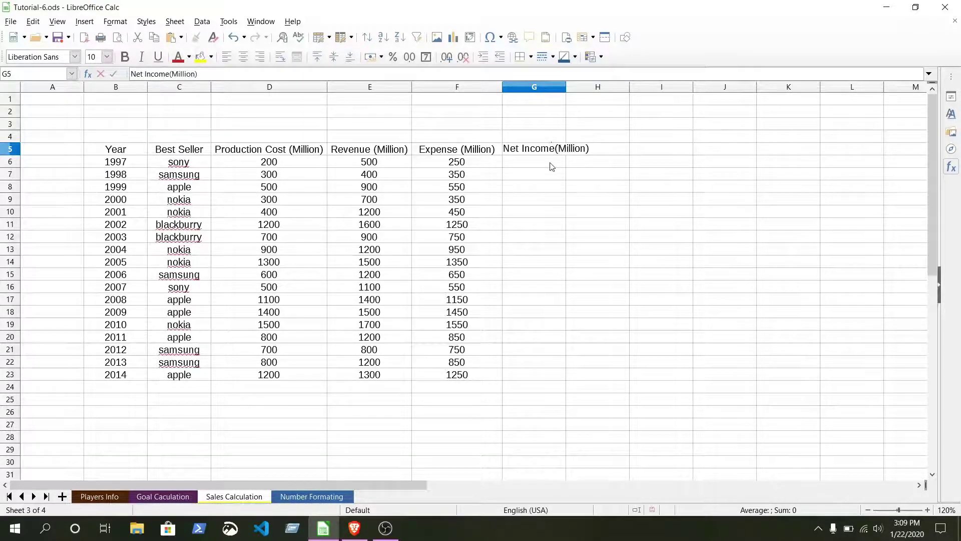
{"action": "left_click", "coordinate": [550, 165]}
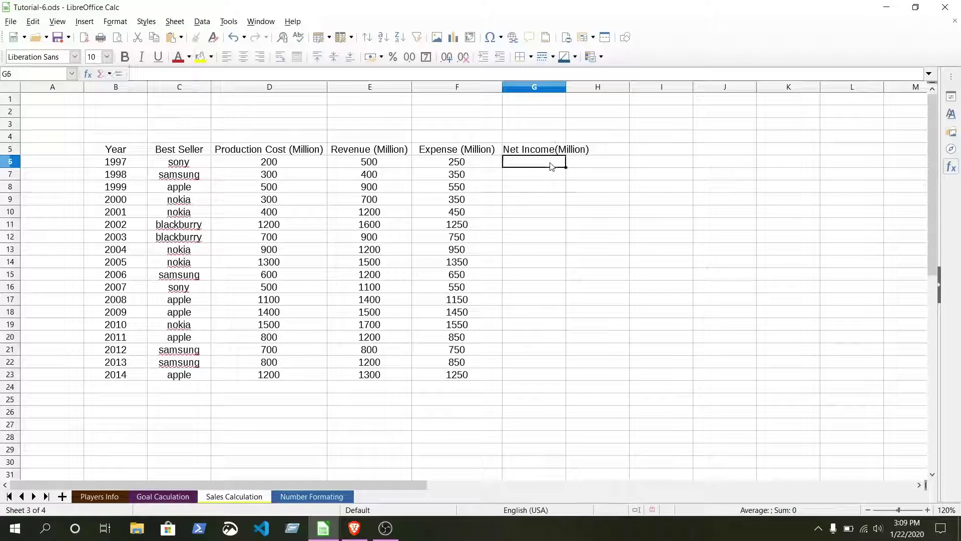
{"action": "double_click", "coordinate": [566, 89]}
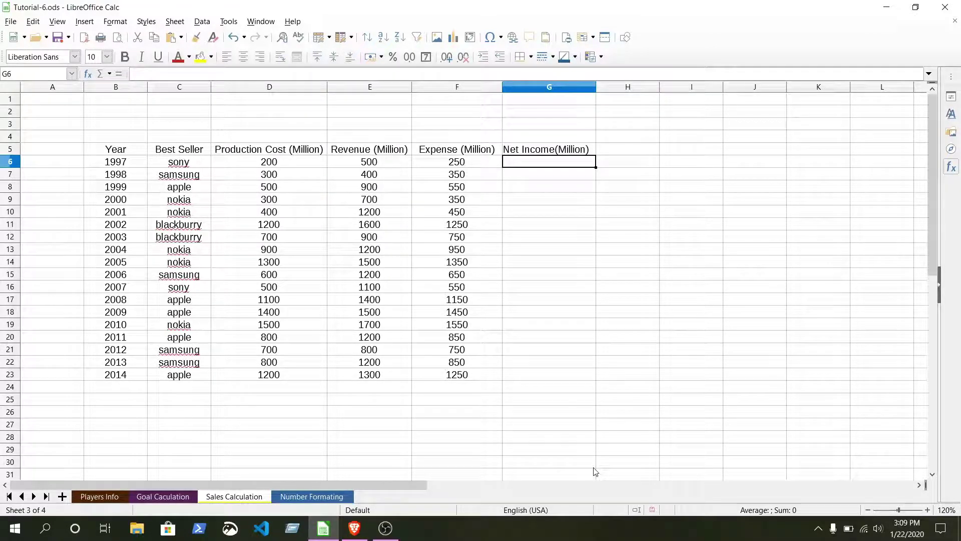
{"action": "type", "text": "="}
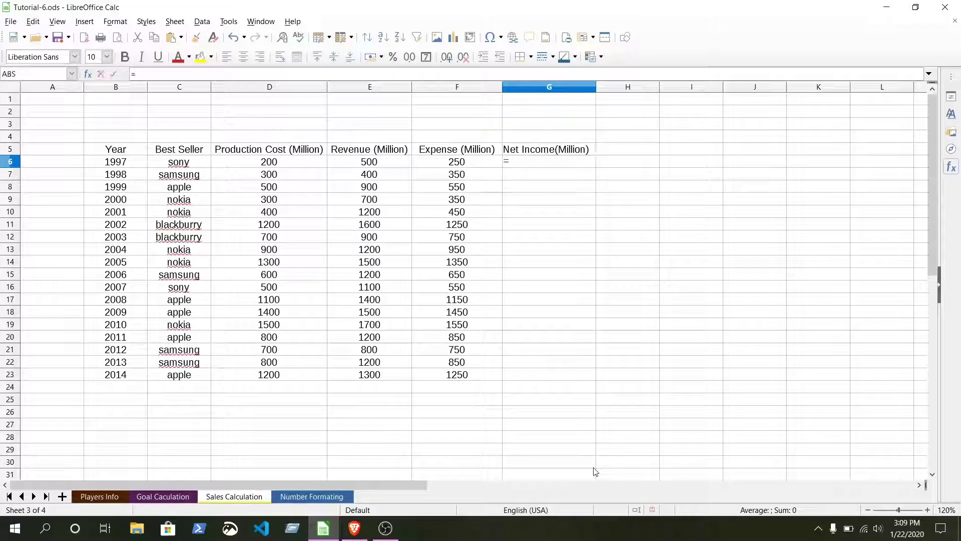
Enter =E6-F6 in G6, copy it down to G23, and centre the results
{"action": "left_click", "coordinate": [353, 166]}
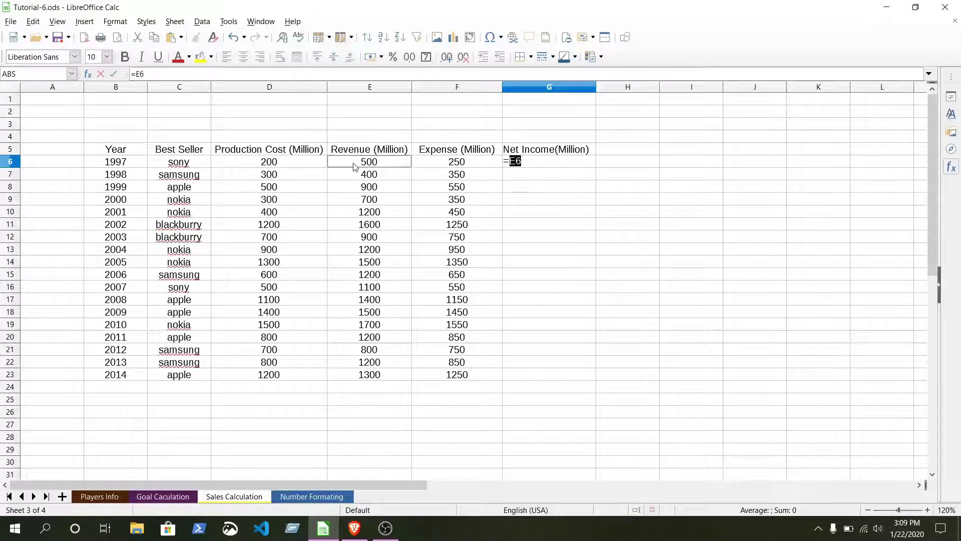
{"action": "type", "text": "-"}
{"action": "left_click", "coordinate": [445, 163]}
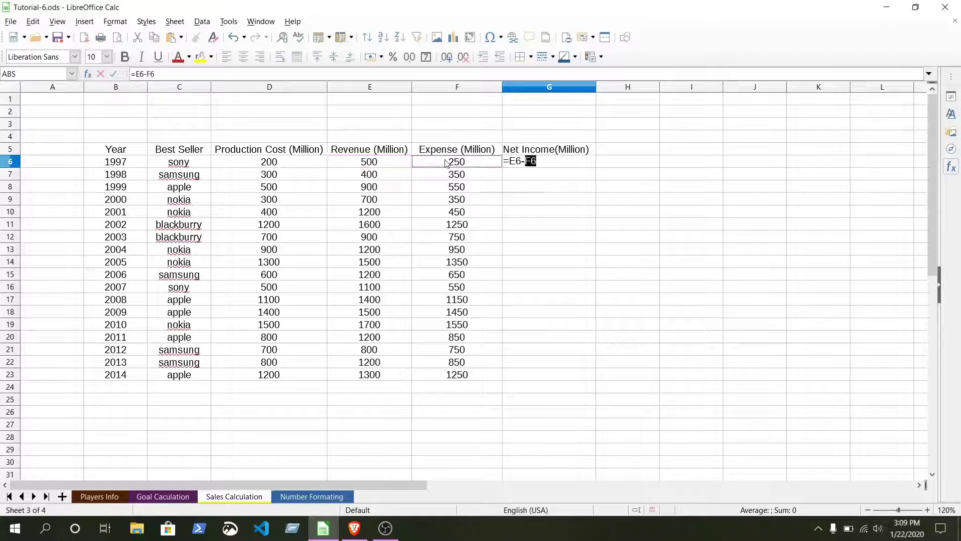
{"action": "key", "text": "Return"}
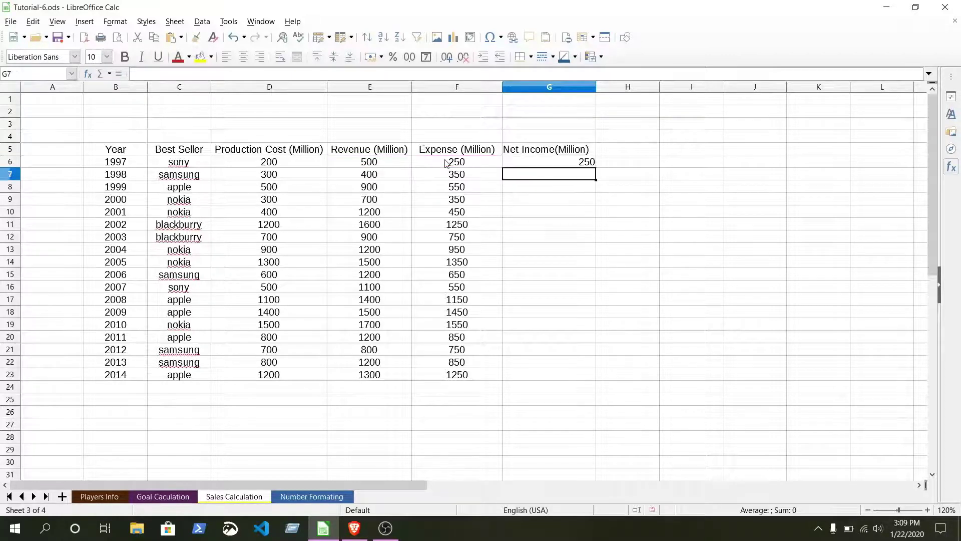
{"action": "left_click", "coordinate": [549, 162]}
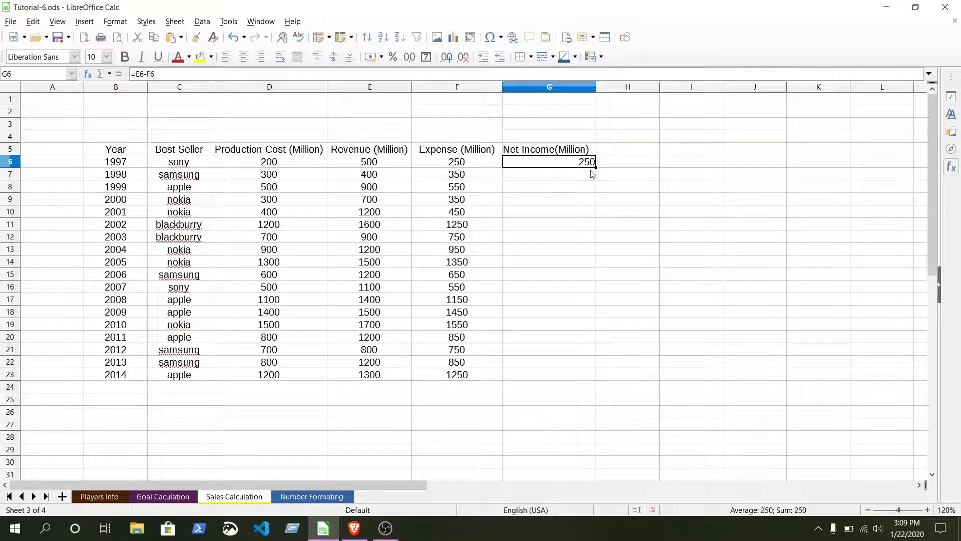
{"action": "left_click_drag", "start_coordinate": [597, 169], "coordinate": [592, 386]}
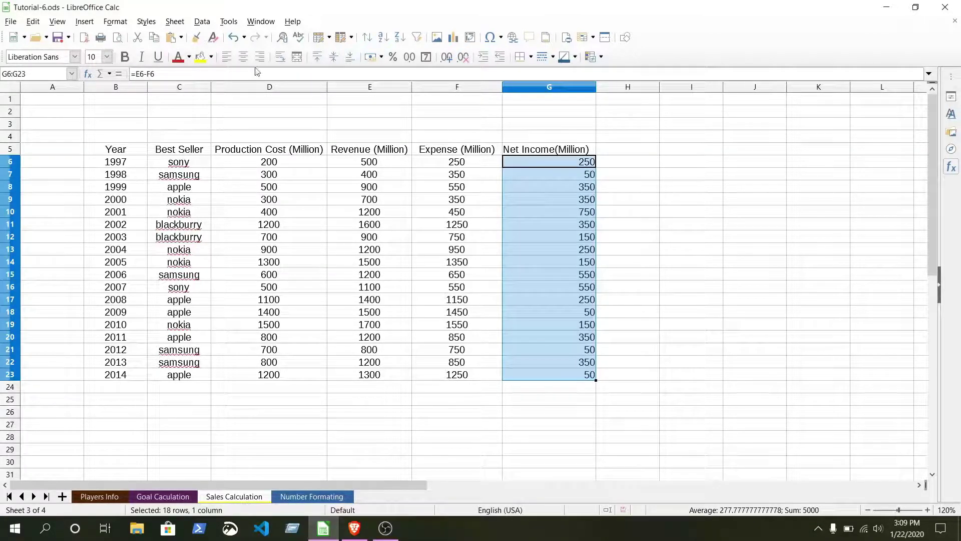
{"action": "left_click", "coordinate": [243, 57]}
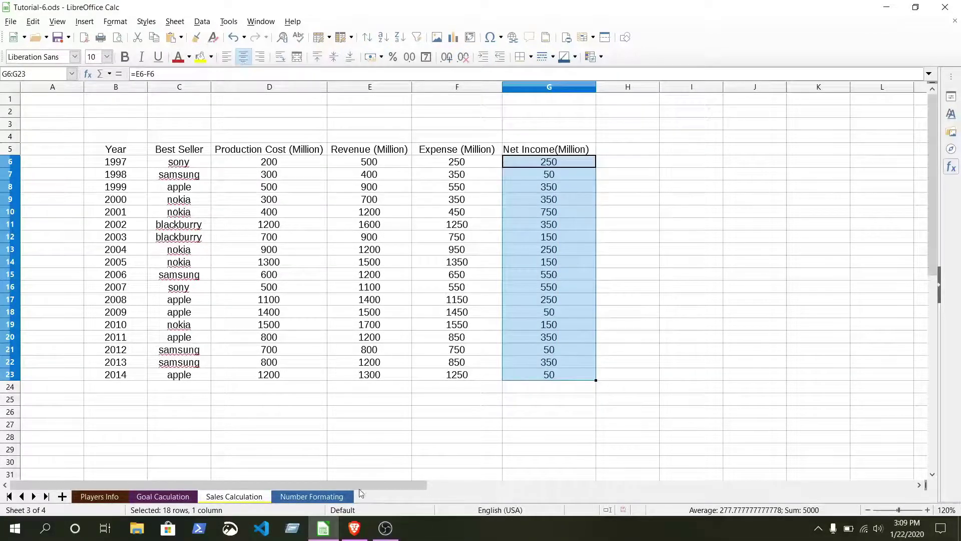
Select the Production Cost column from its heading in D5 down to D23
{"action": "left_click", "coordinate": [178, 425]}
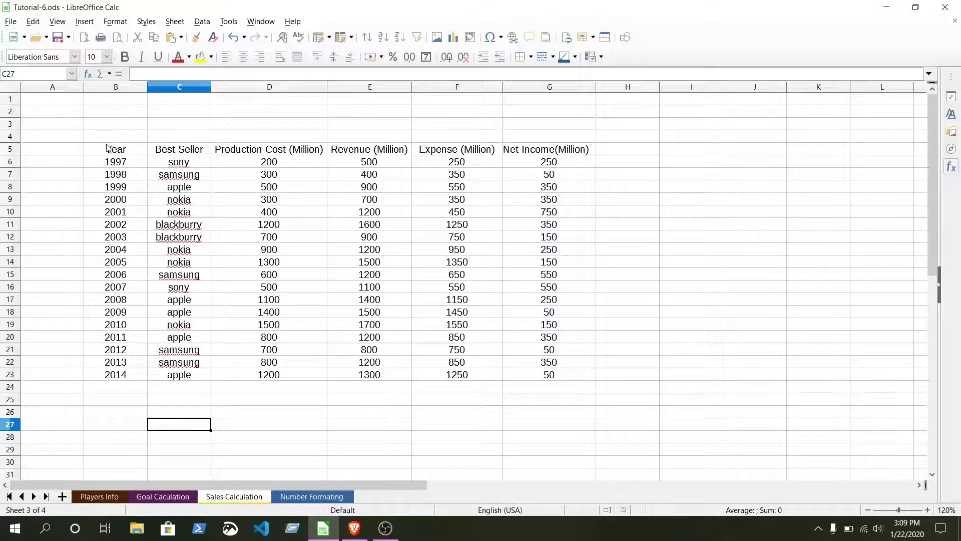
{"action": "left_click_drag", "start_coordinate": [107, 148], "coordinate": [569, 384]}
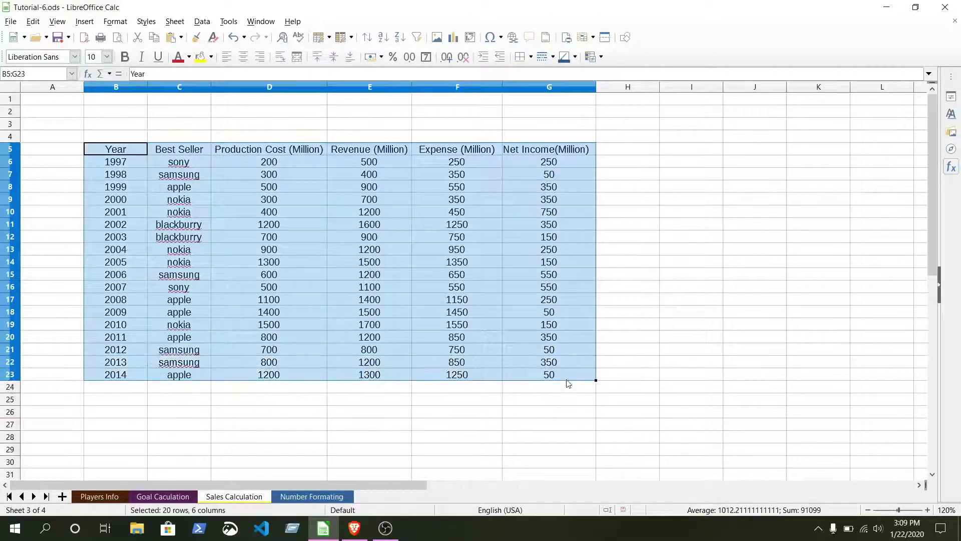
{"action": "left_click", "coordinate": [568, 379]}
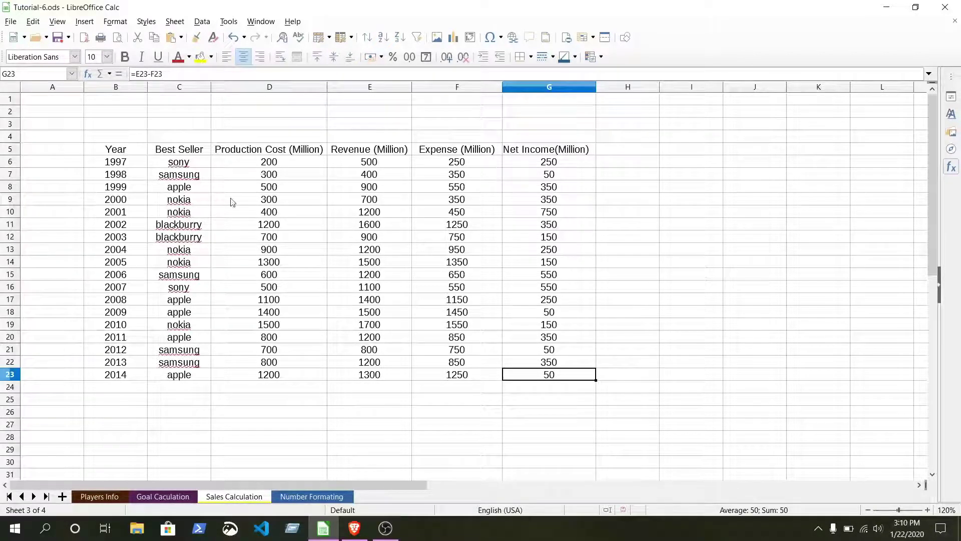
{"action": "left_click_drag", "start_coordinate": [244, 154], "coordinate": [311, 377]}
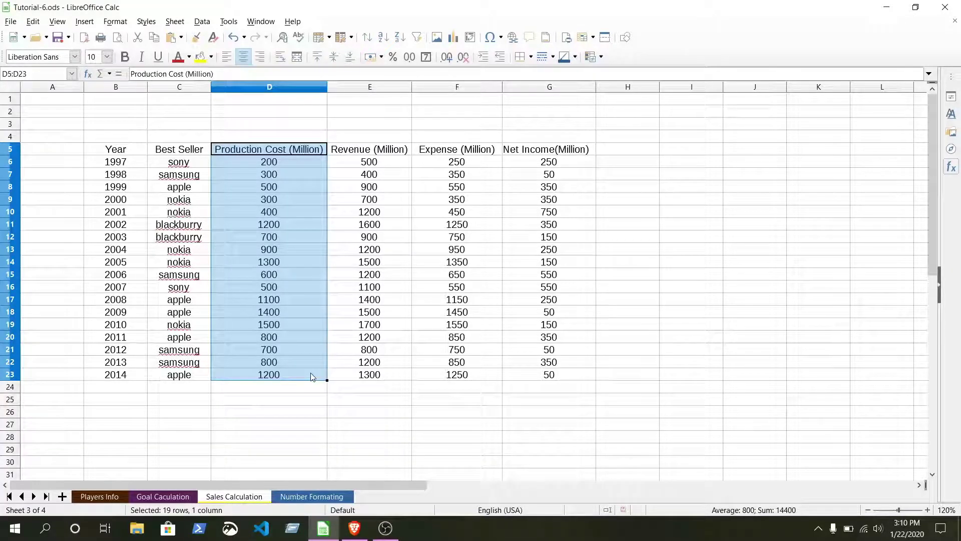
Sort ascending by Production Cost, extending the selection to the neighbouring columns
{"action": "left_click", "coordinate": [202, 22]}
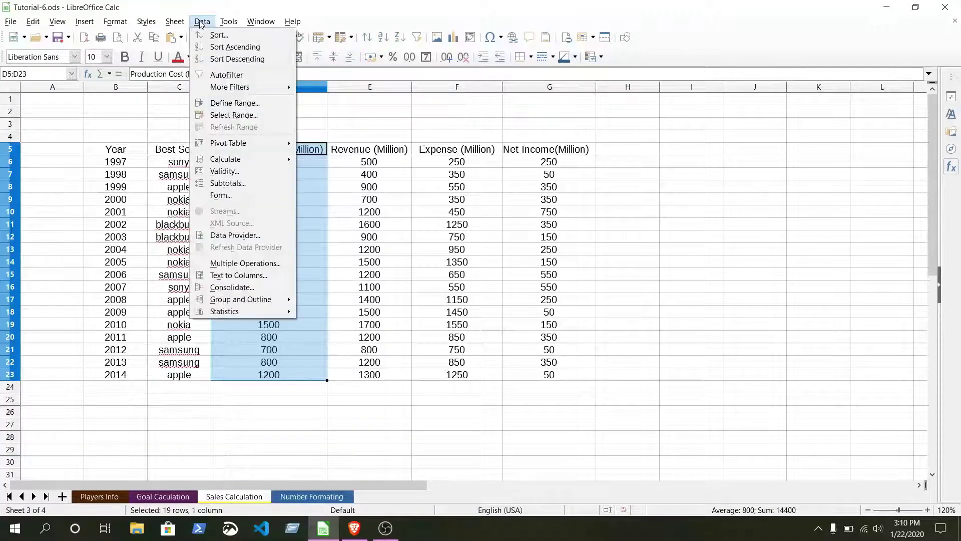
{"action": "left_click", "coordinate": [223, 47]}
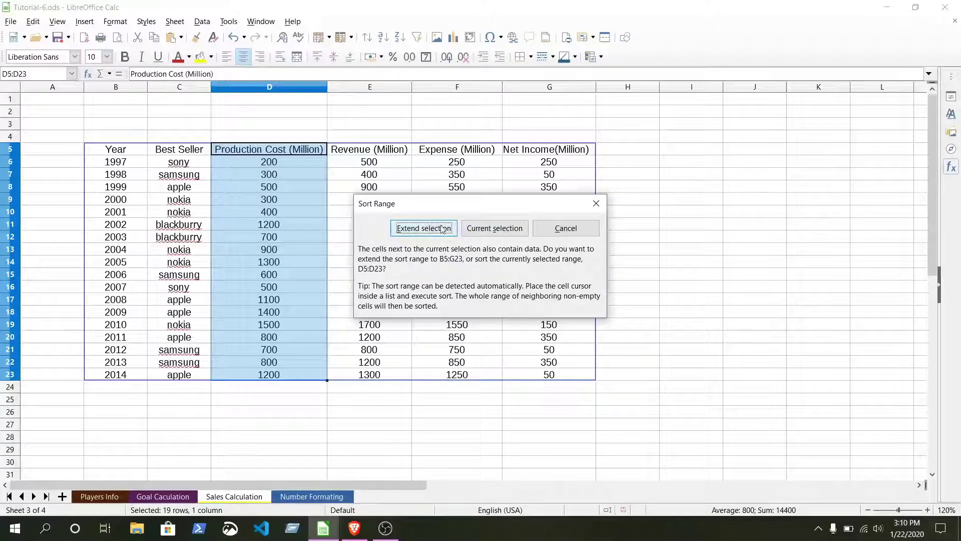
{"action": "left_click", "coordinate": [433, 231]}
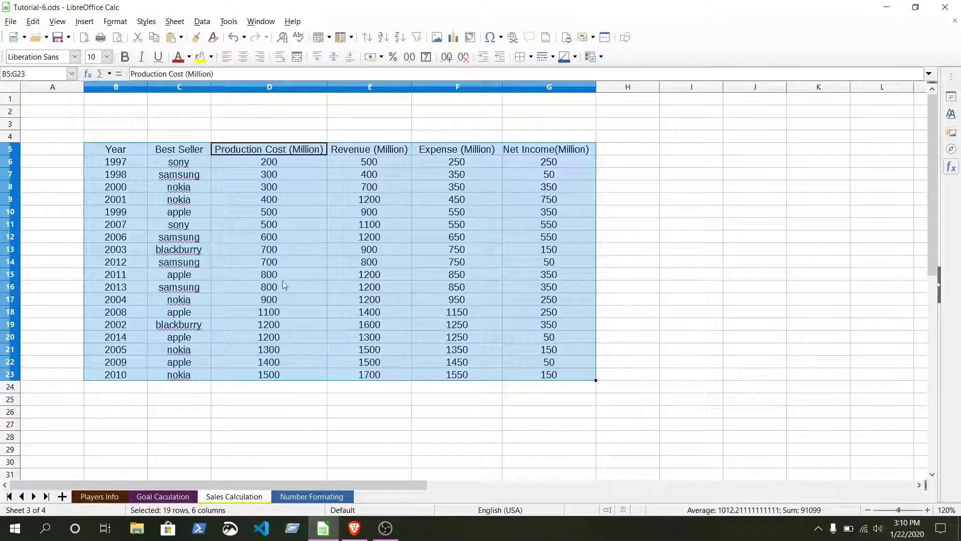
Confirm the smallest cost is in D6 and the largest in D23, then undo the sort
{"action": "left_click", "coordinate": [278, 342]}
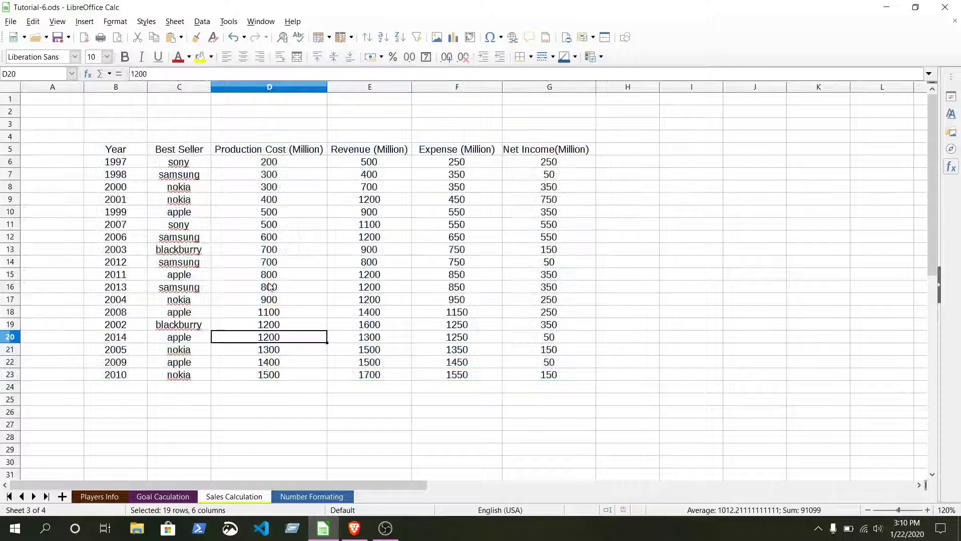
{"action": "left_click", "coordinate": [257, 166]}
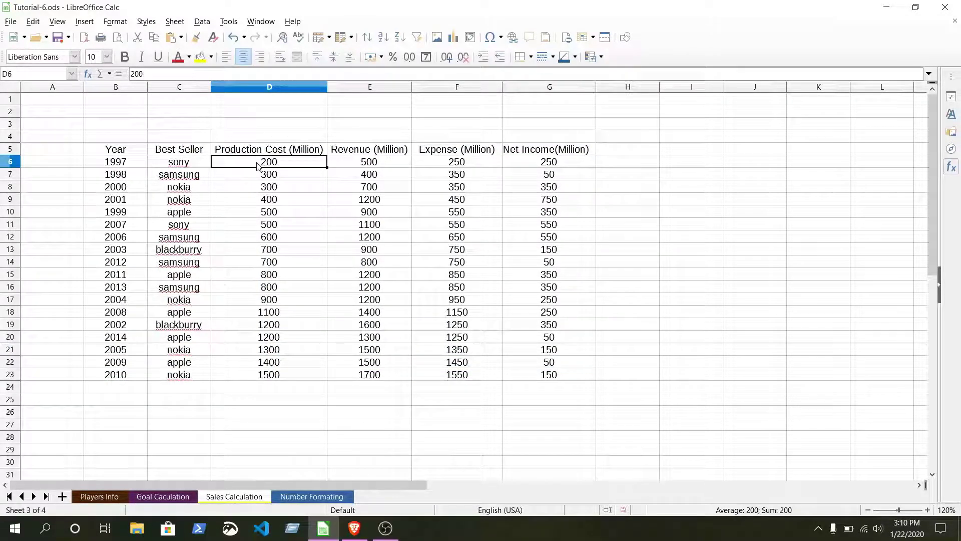
{"action": "left_click", "coordinate": [275, 379]}
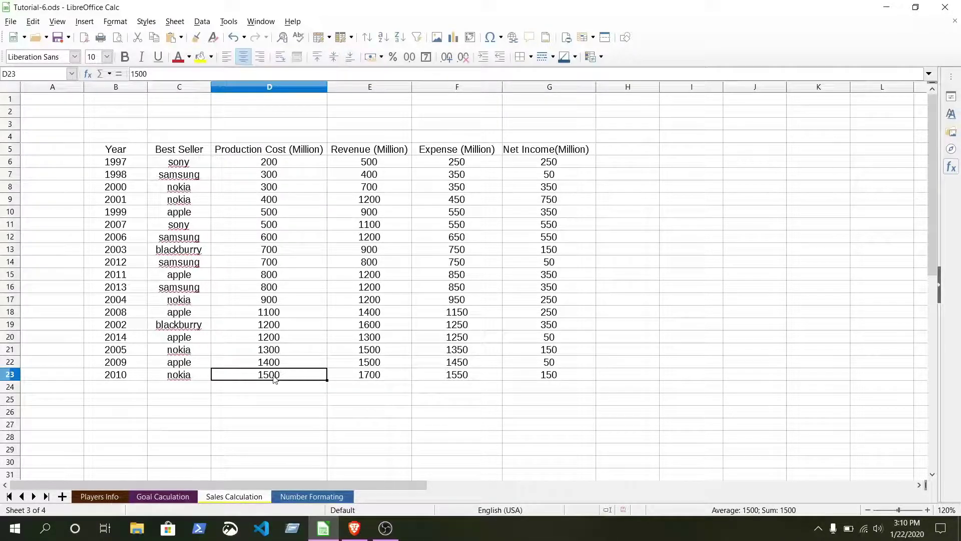
{"action": "key", "text": "ctrl+z"}
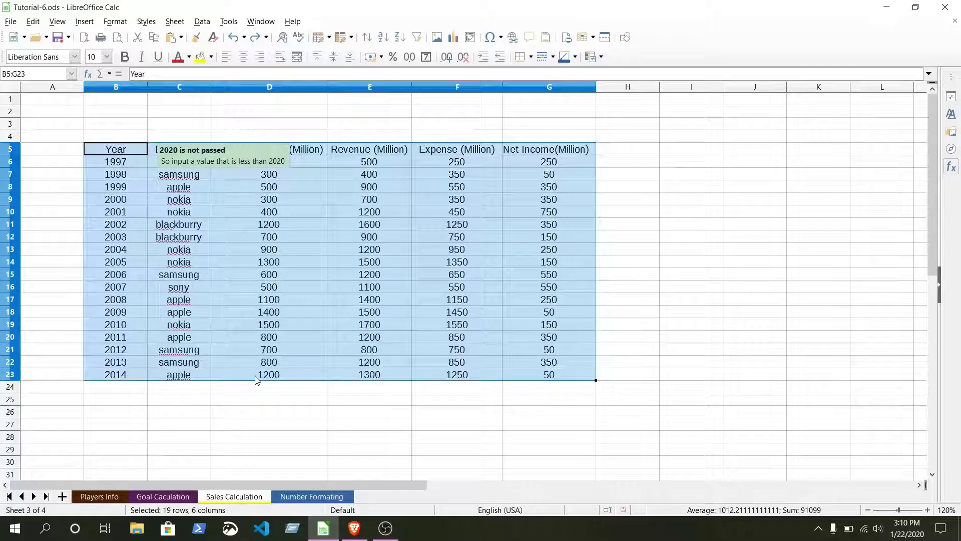
{"action": "left_click", "coordinate": [258, 377]}
{"action": "left_click", "coordinate": [268, 165]}
{"action": "left_click_drag", "start_coordinate": [268, 166], "coordinate": [300, 377]}
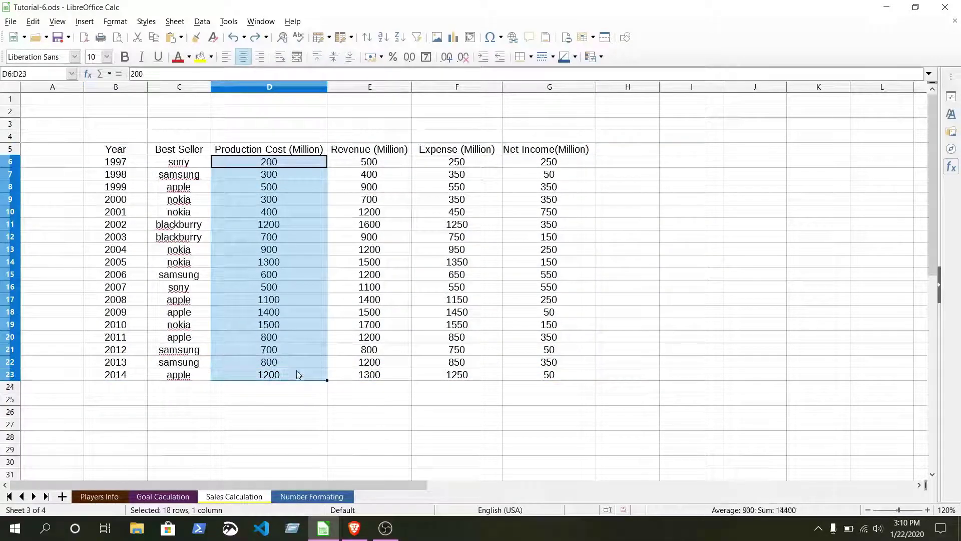
{"action": "left_click", "coordinate": [202, 21]}
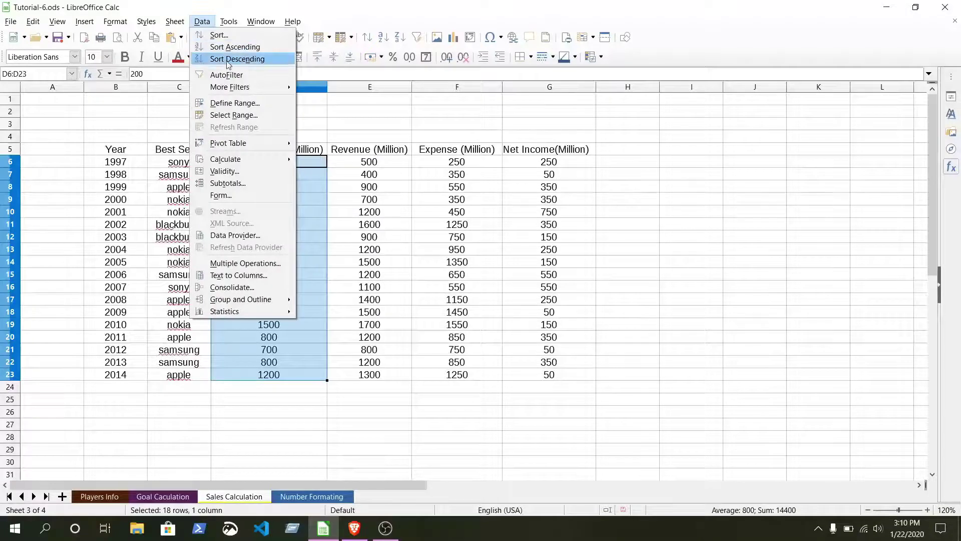
{"action": "left_click", "coordinate": [229, 60]}
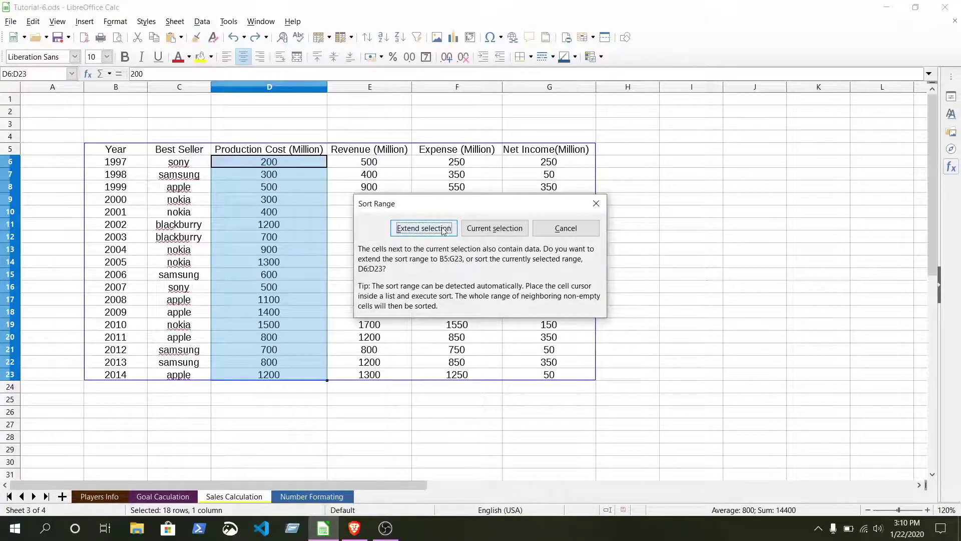
{"action": "left_click", "coordinate": [423, 228]}
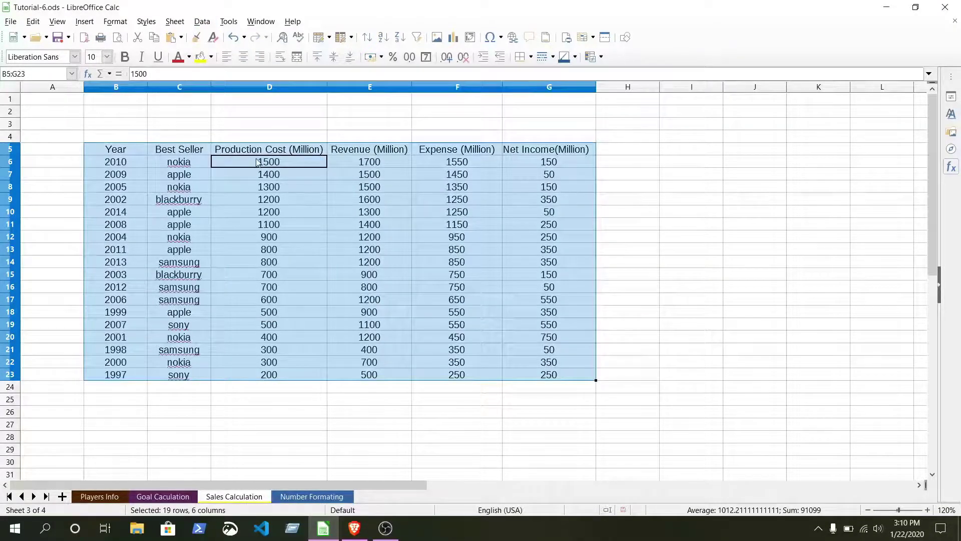
{"action": "left_click", "coordinate": [257, 164]}
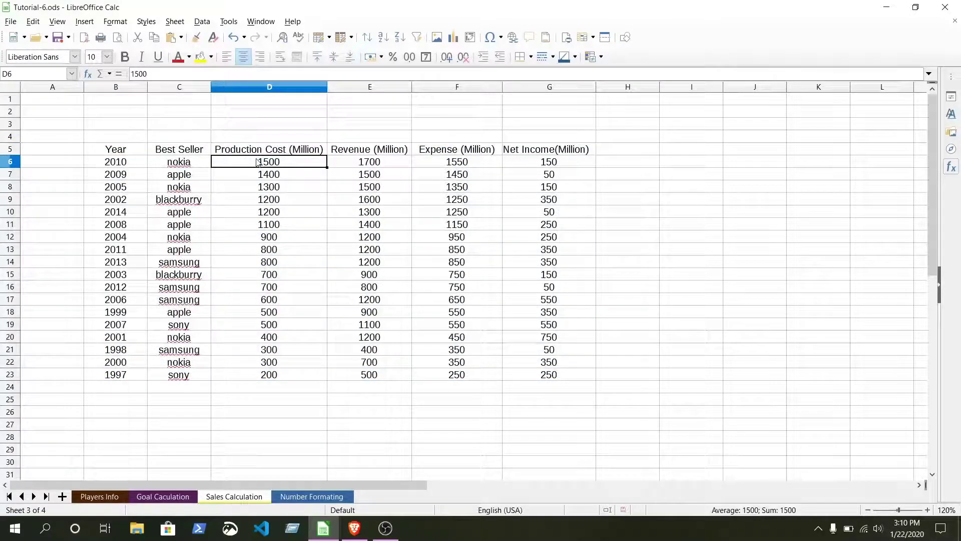
{"action": "left_click_drag", "start_coordinate": [257, 164], "coordinate": [301, 383]}
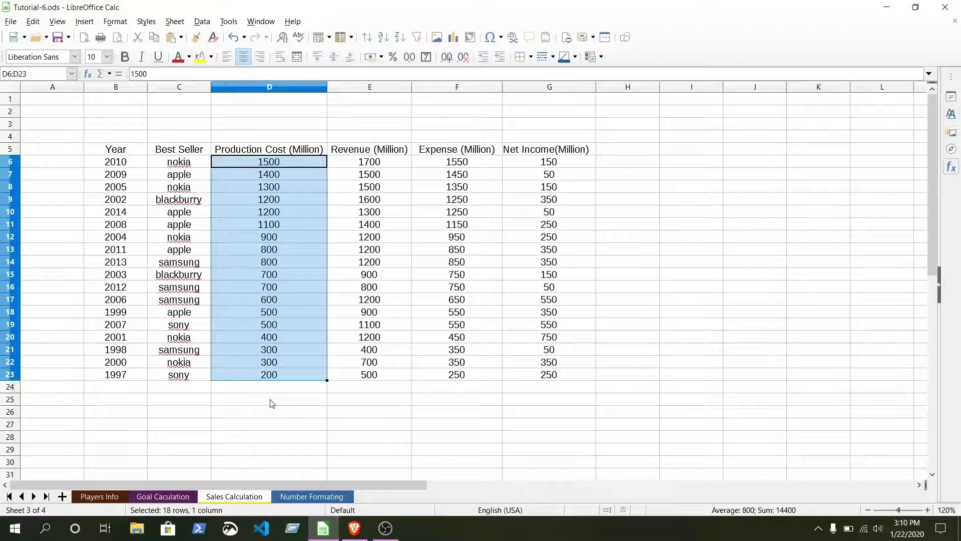
{"action": "key", "text": "ctrl+z"}
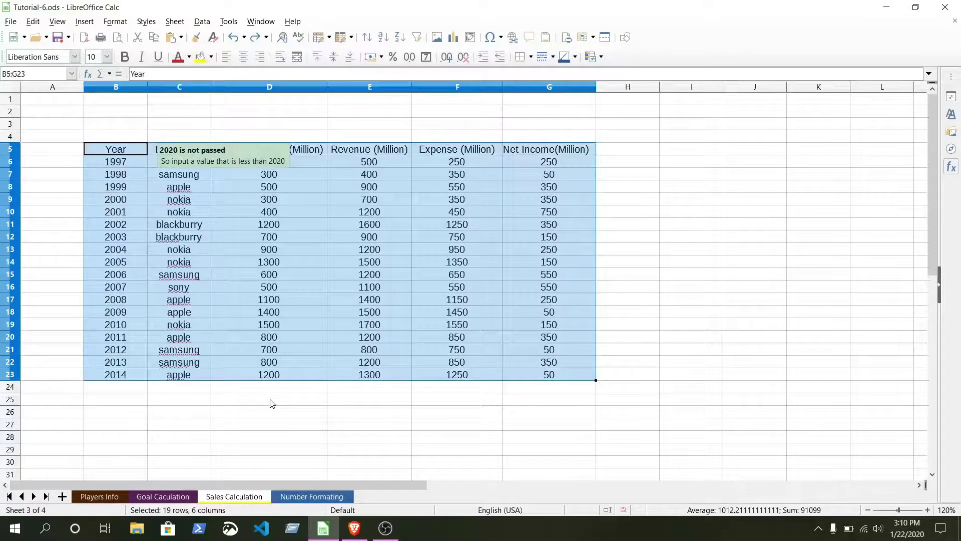
Select the Production Cost values D6:D23 and open the Sort dialog with the selection extended
{"action": "left_click", "coordinate": [278, 250]}
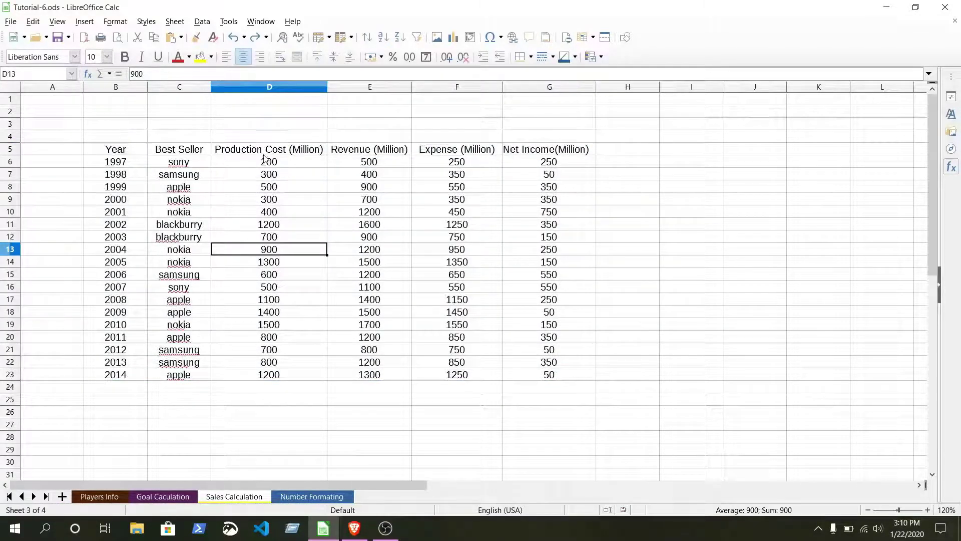
{"action": "left_click_drag", "start_coordinate": [265, 158], "coordinate": [301, 375]}
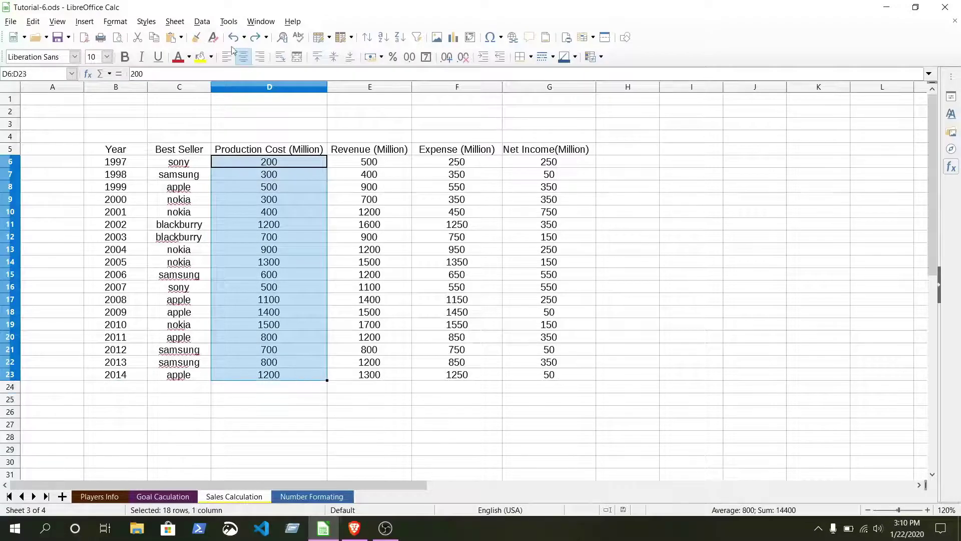
{"action": "left_click", "coordinate": [202, 22]}
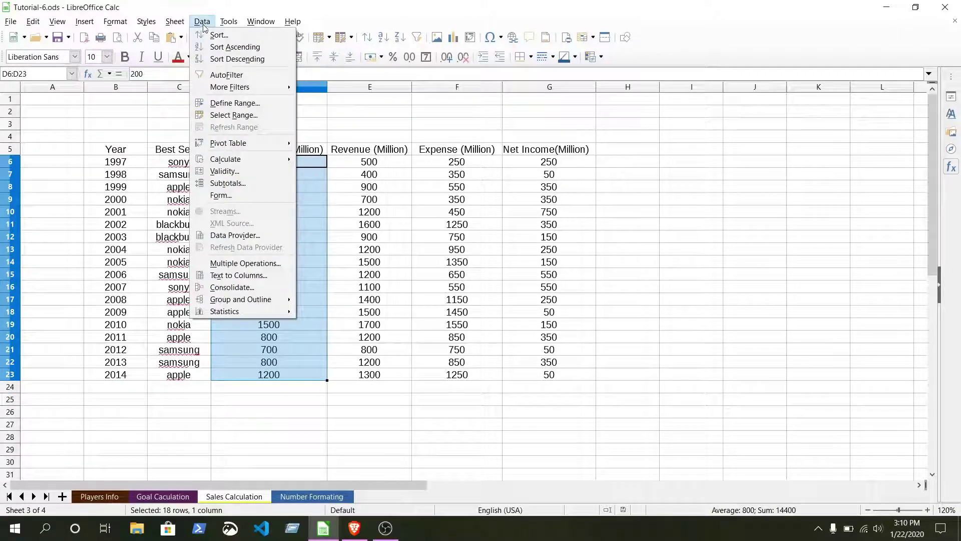
{"action": "left_click", "coordinate": [214, 35]}
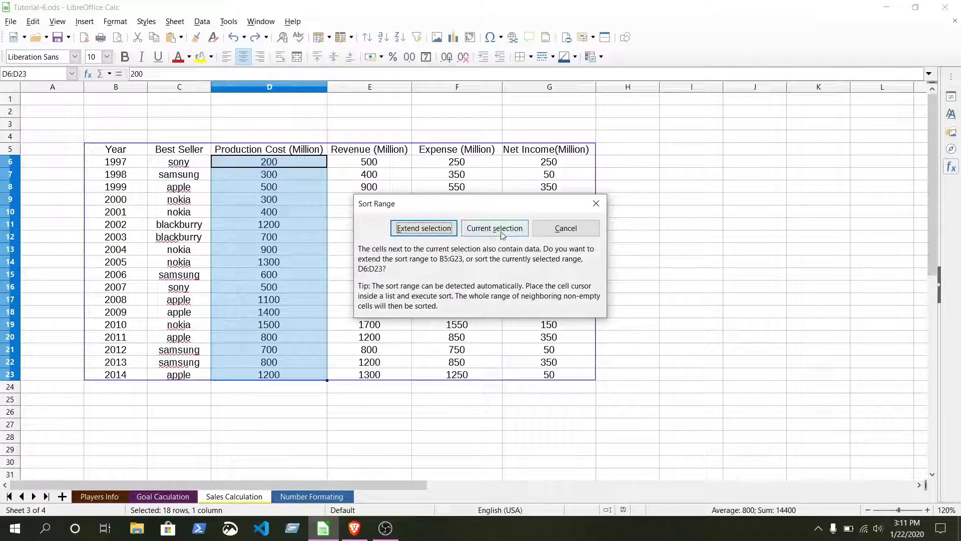
{"action": "left_click", "coordinate": [443, 229]}
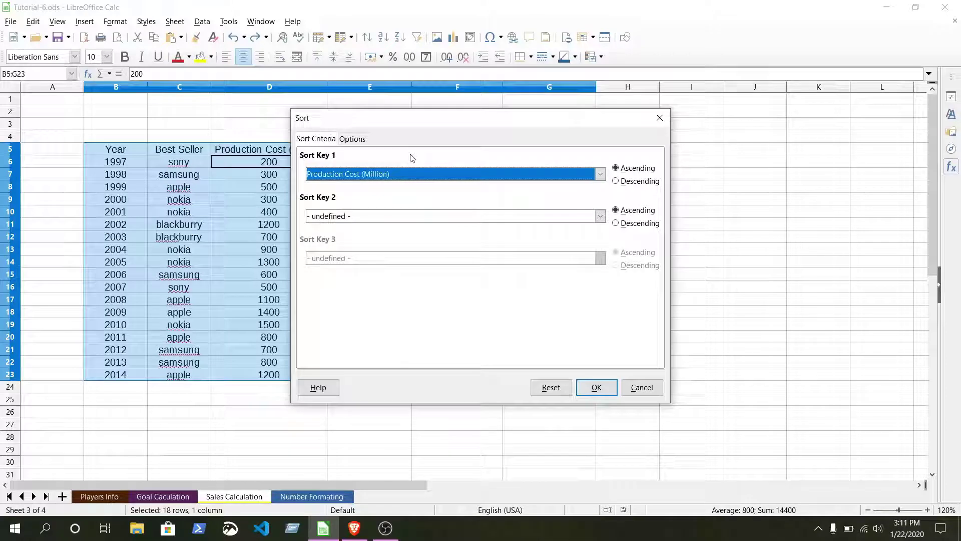
Set Sort Key 1 to Best Seller and Sort Key 2 to Production Cost (Million), leaving Key 3 undefined, then apply
{"action": "left_click", "coordinate": [553, 184]}
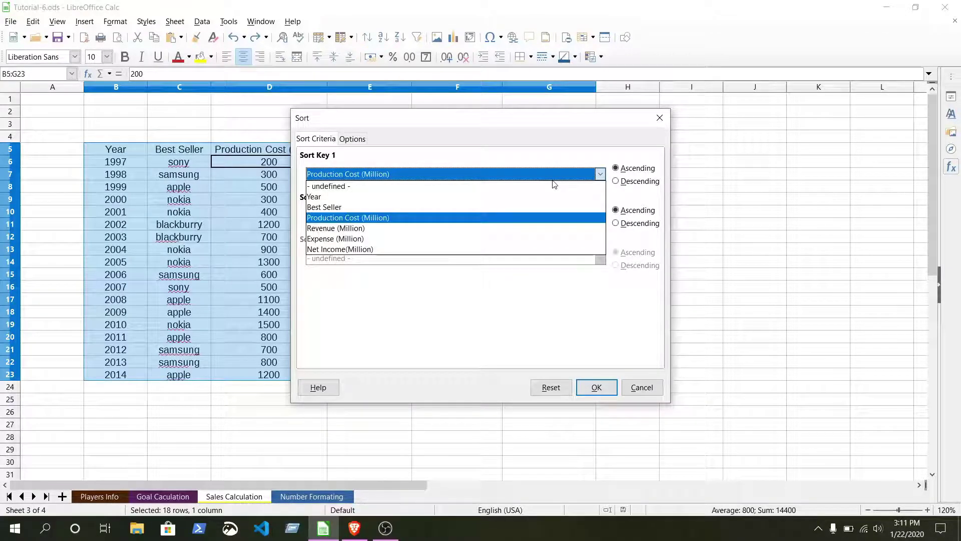
{"action": "left_click", "coordinate": [372, 207]}
{"action": "left_click", "coordinate": [382, 216]}
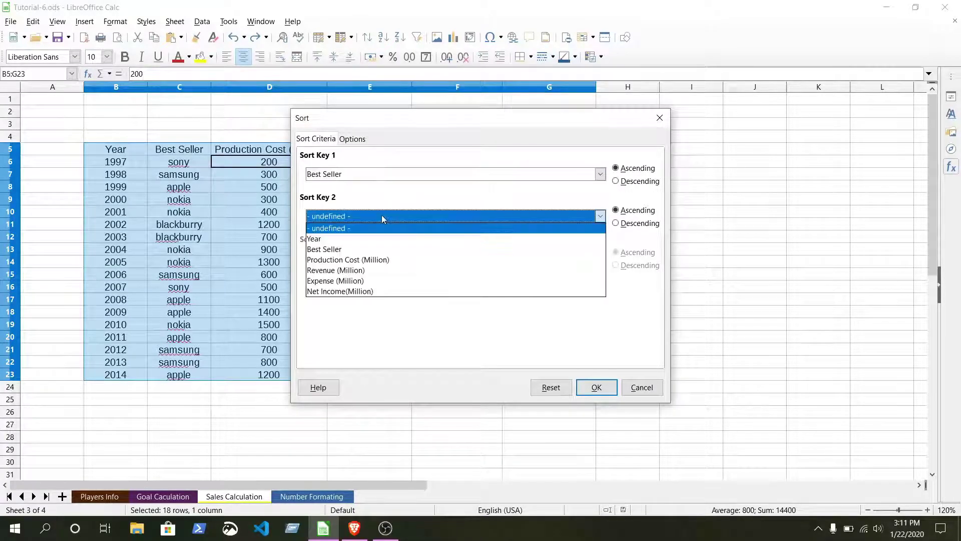
{"action": "left_click", "coordinate": [354, 260]}
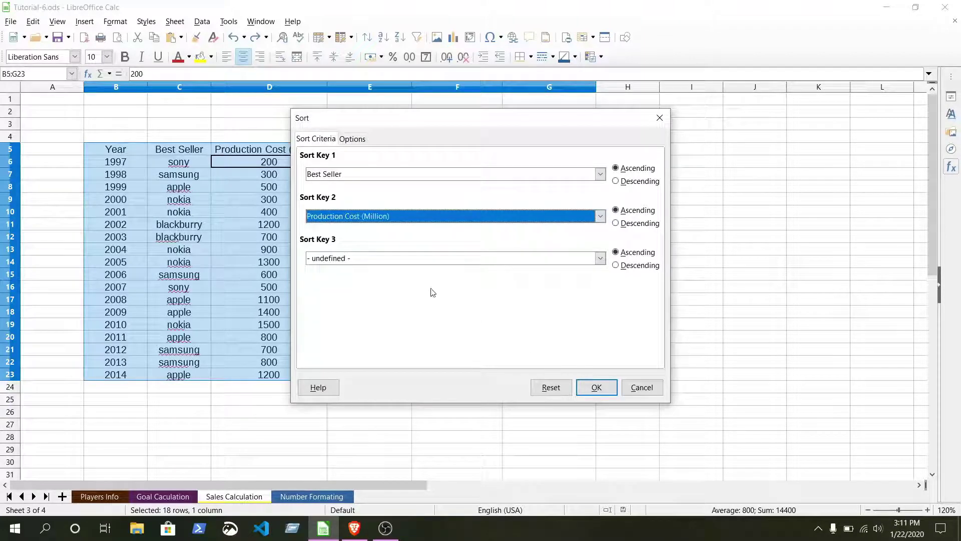
{"action": "left_click", "coordinate": [432, 260]}
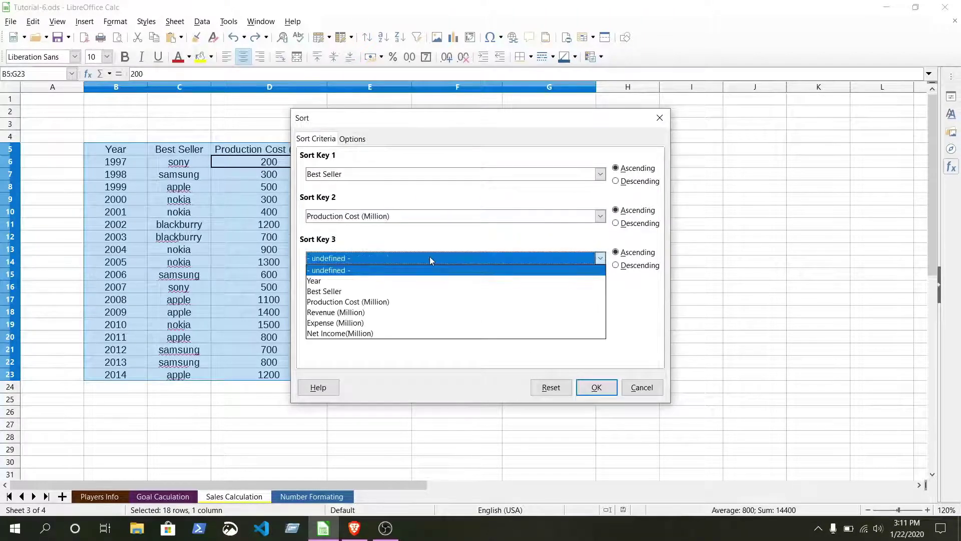
{"action": "left_click", "coordinate": [430, 259]}
{"action": "left_click", "coordinate": [596, 387]}
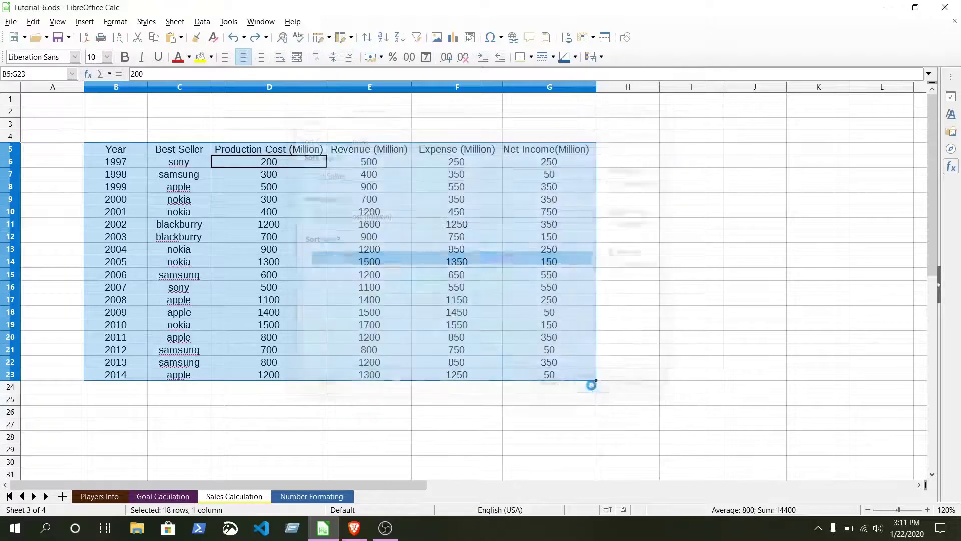
Check the production costs of the five apple rows are in ascending order
{"action": "left_click", "coordinate": [279, 246]}
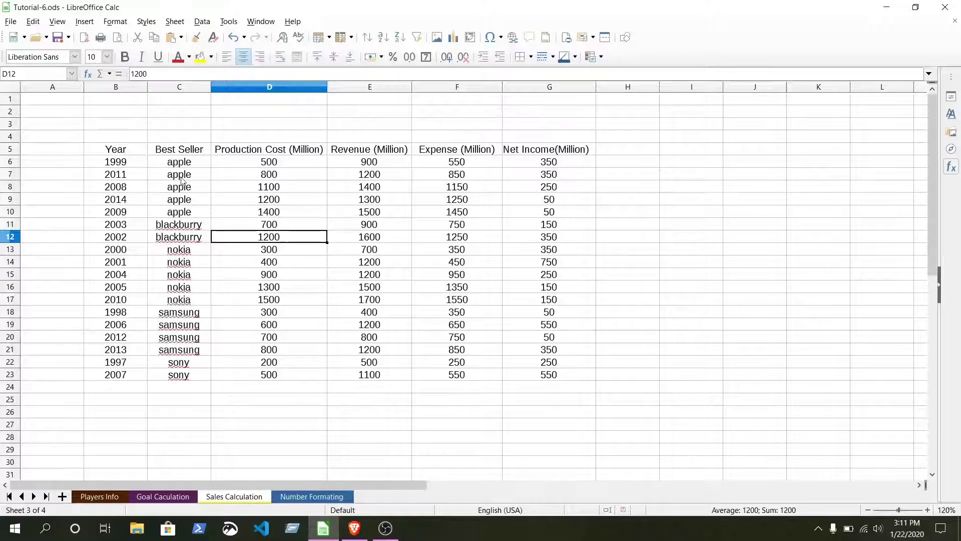
{"action": "left_click_drag", "start_coordinate": [165, 165], "coordinate": [172, 213]}
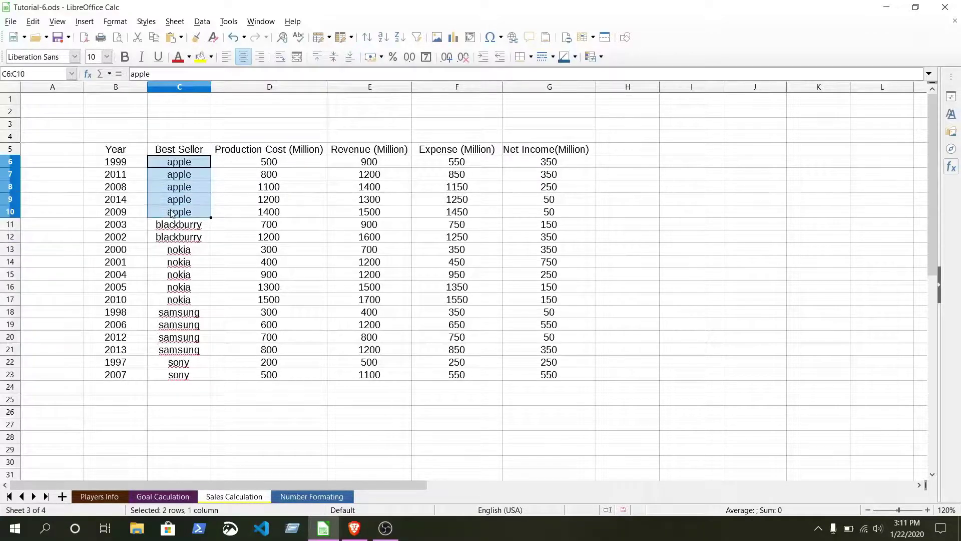
{"action": "left_click", "coordinate": [166, 164]}
{"action": "left_click_drag", "start_coordinate": [165, 165], "coordinate": [174, 211]}
{"action": "left_click_drag", "start_coordinate": [268, 163], "coordinate": [271, 212]}
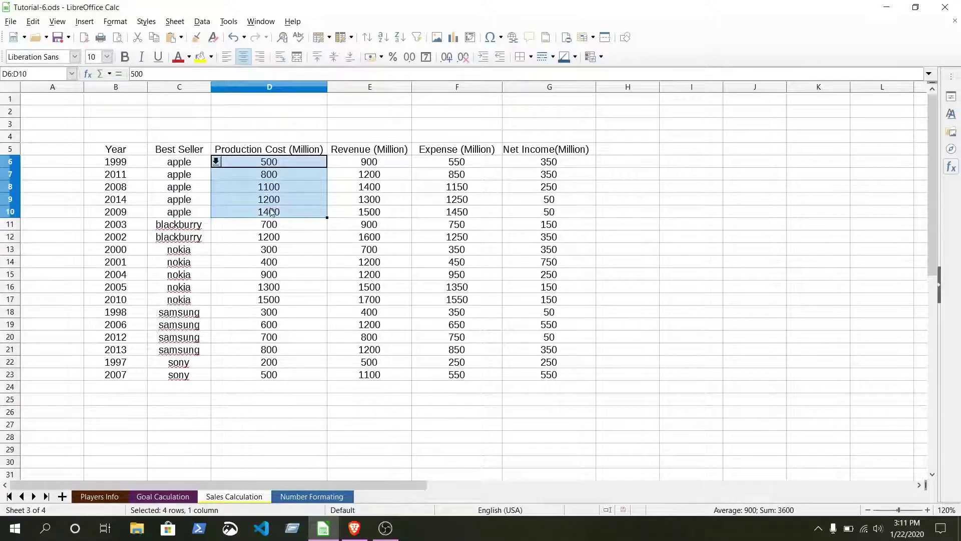
Check the blackburry costs (700, 1200) and the nokia costs, then undo the sort
{"action": "left_click", "coordinate": [159, 225]}
{"action": "left_click_drag", "start_coordinate": [158, 225], "coordinate": [179, 239]}
{"action": "left_click_drag", "start_coordinate": [278, 228], "coordinate": [286, 239]}
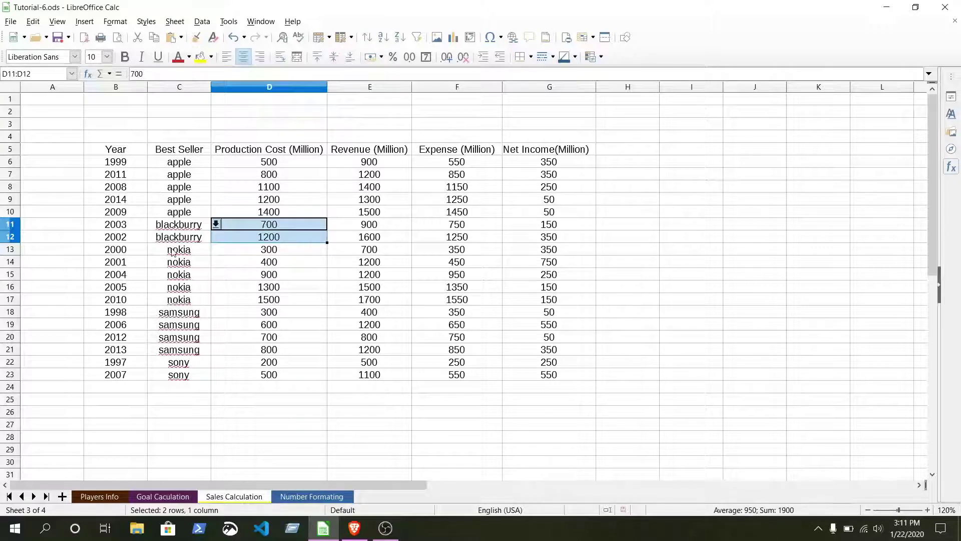
{"action": "left_click_drag", "start_coordinate": [171, 250], "coordinate": [185, 299]}
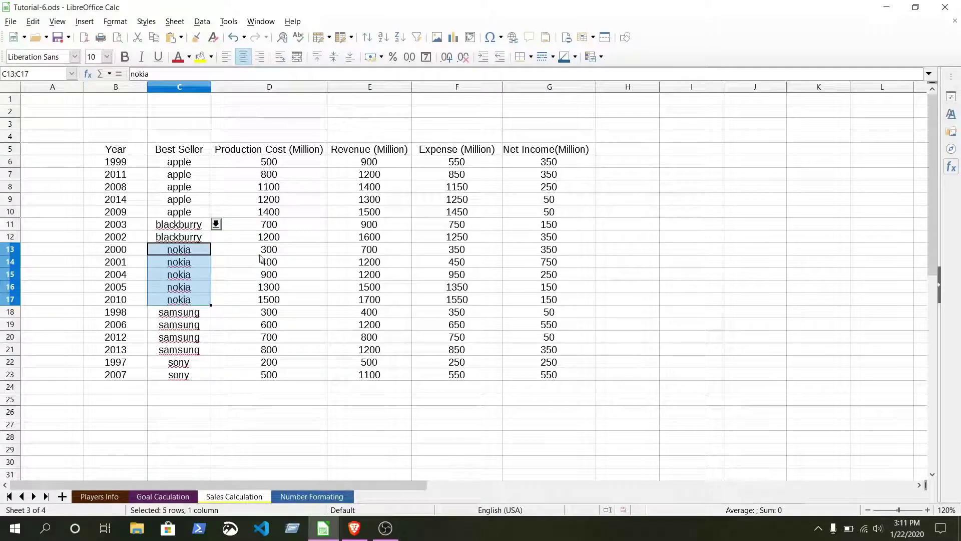
{"action": "left_click_drag", "start_coordinate": [272, 255], "coordinate": [289, 313]}
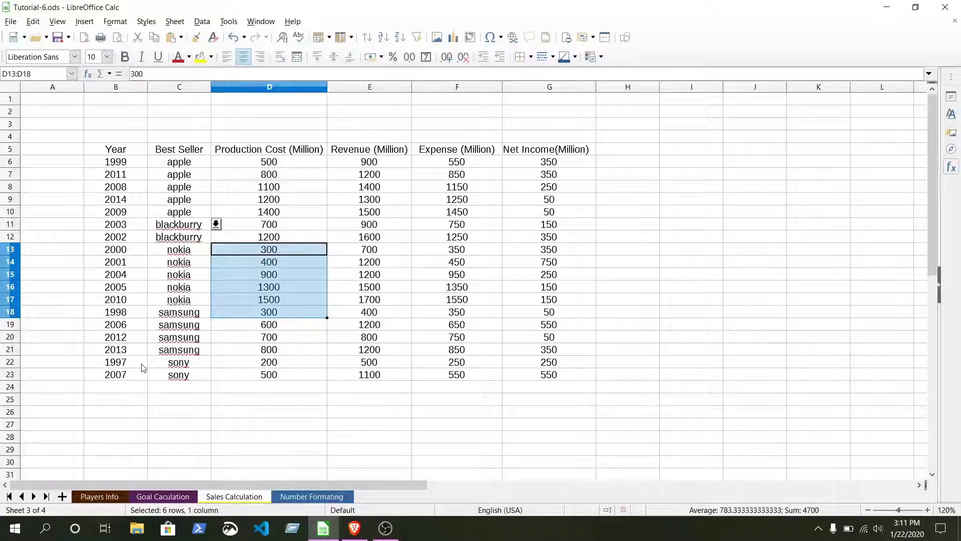
{"action": "key", "text": "ctrl+z"}
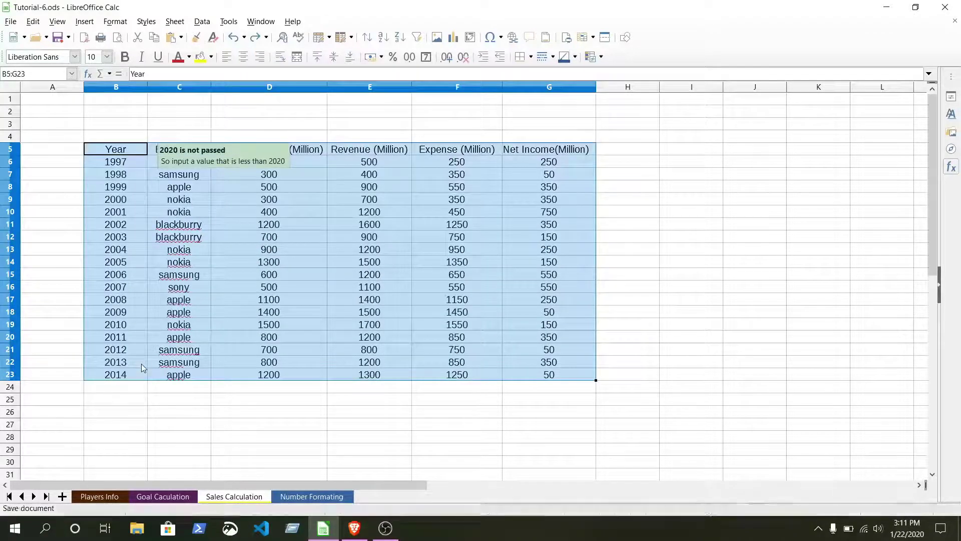